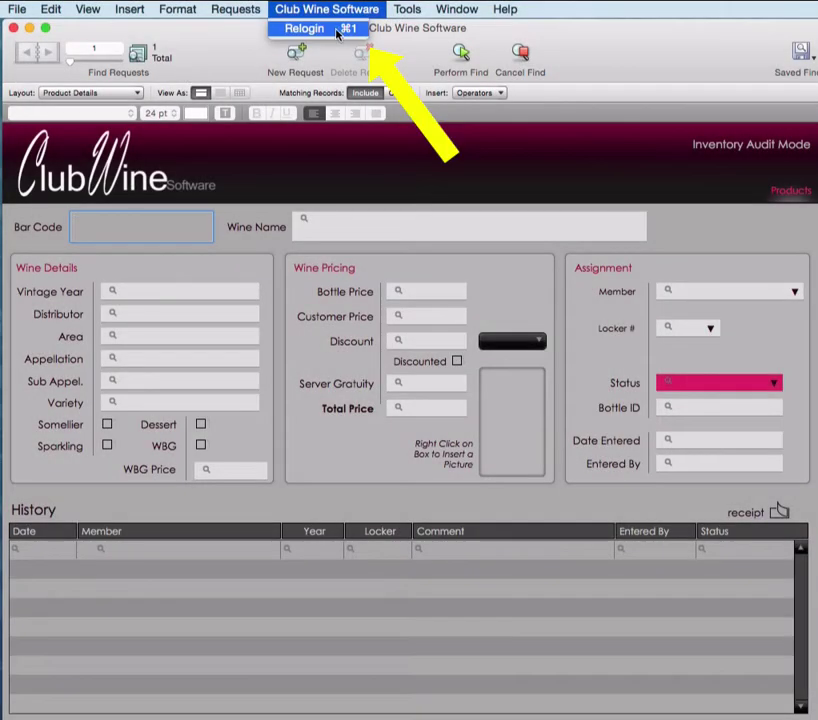
Step: Log back in with the administrator account name and password, then decline kiosk mode
{"action": "left_click", "coordinate": [340, 29]}
{"action": "type", "text": "admin"}
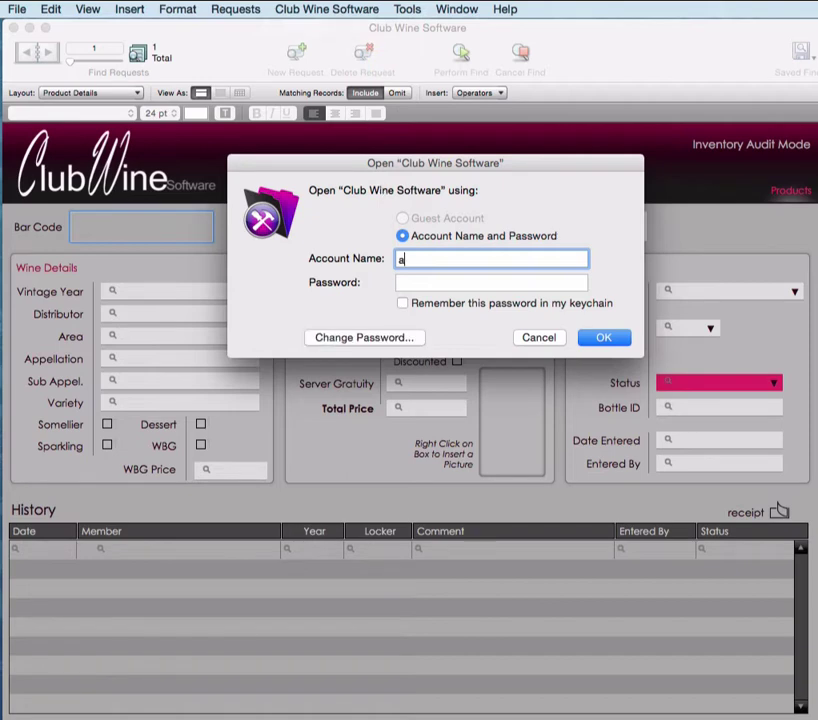
{"action": "key", "text": "Tab"}
{"action": "type", "text": "••••••••"}
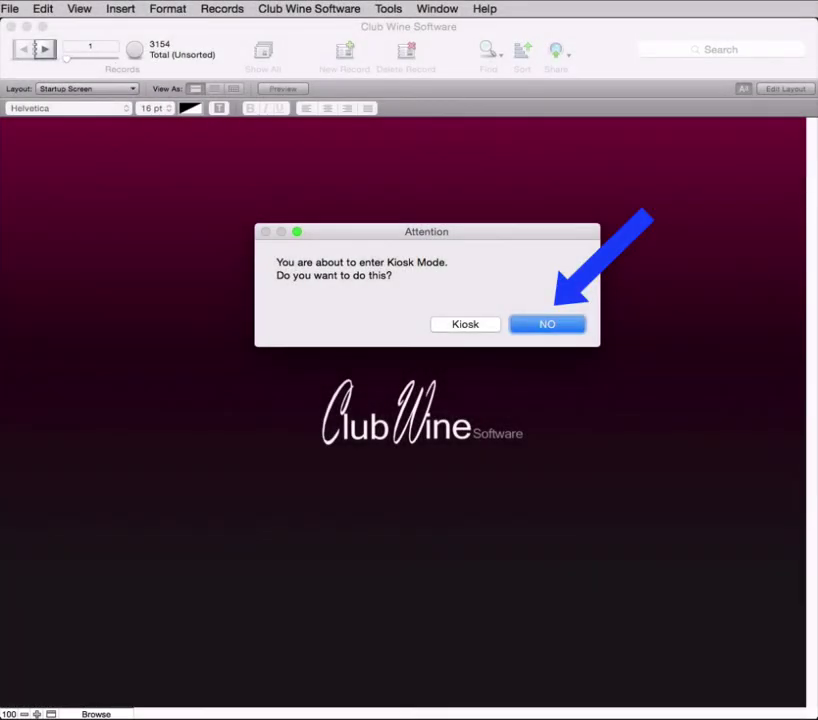
{"action": "key", "text": "Return"}
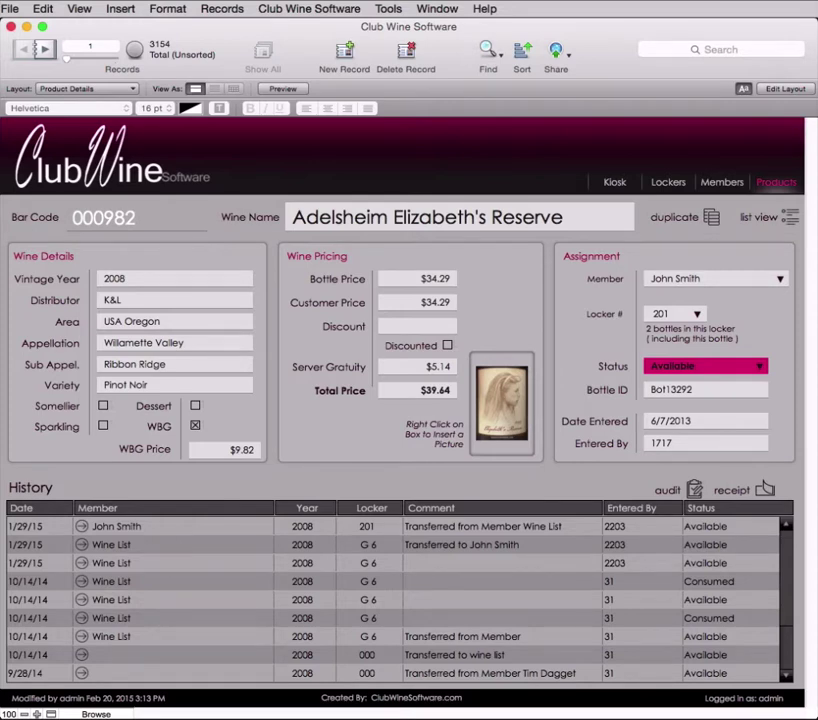
Step: In Members, find the member record by searching Member Name for the member's full name
{"action": "left_click", "coordinate": [722, 182]}
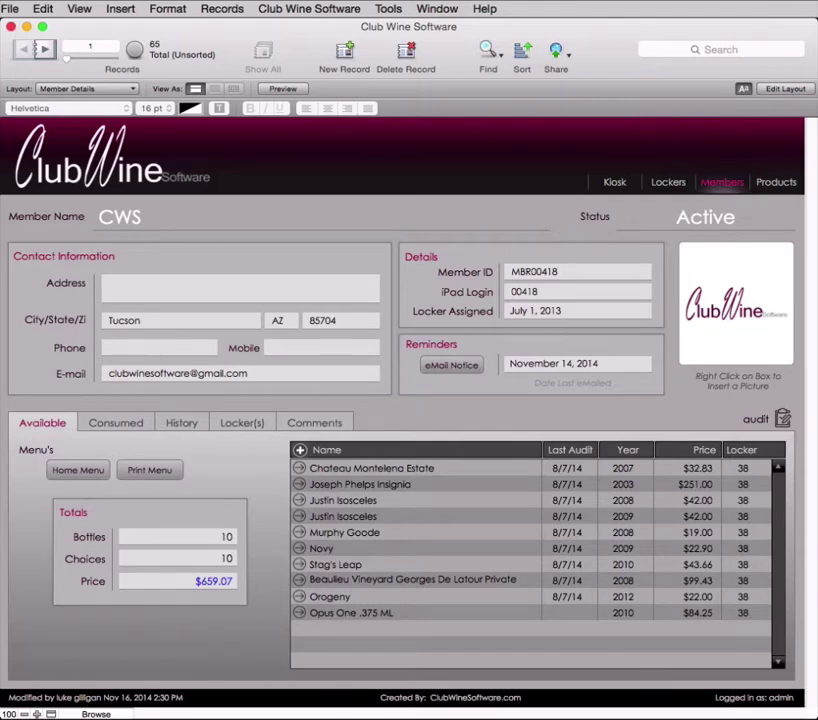
{"action": "key", "text": "super+f"}
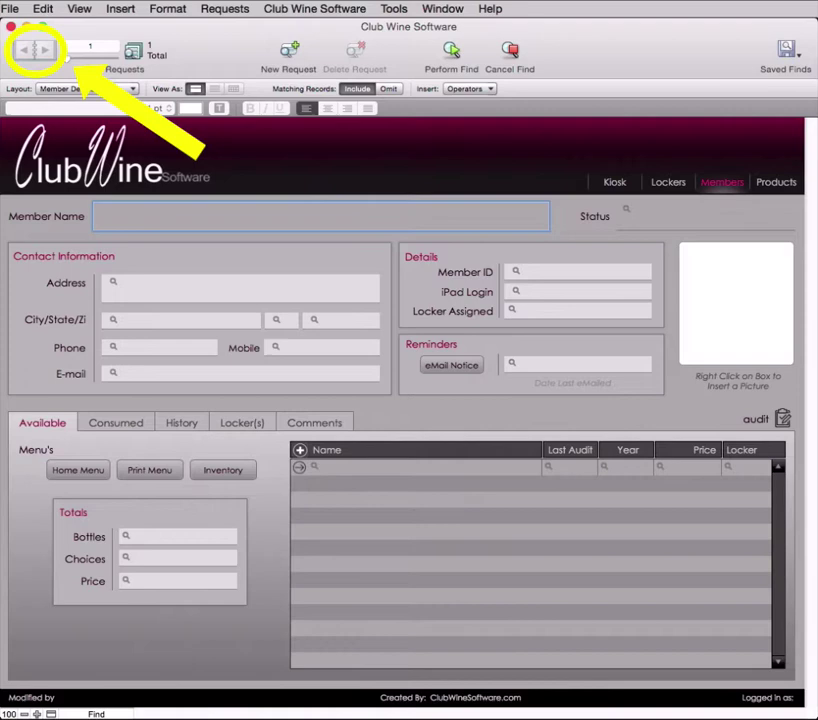
{"action": "type", "text": "john smith"}
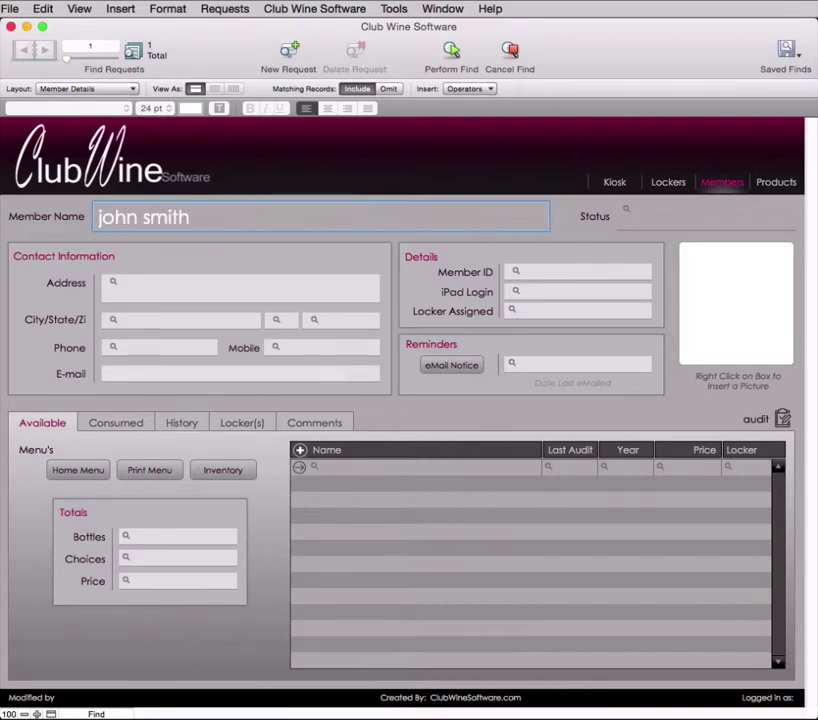
{"action": "key", "text": "Return"}
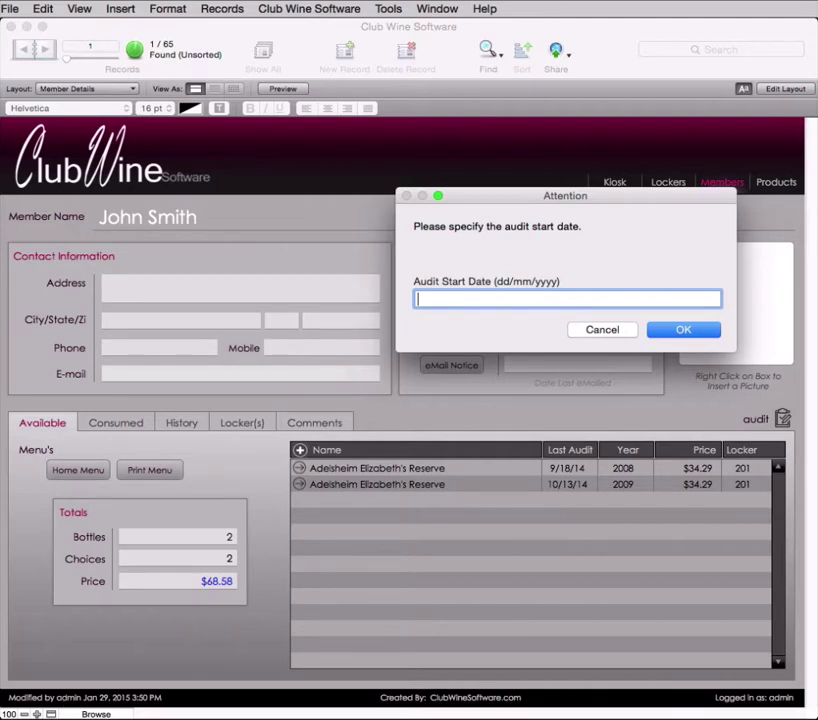
Step: Create the inventory audit report with audit start date 1/29/2015
{"action": "type", "text": "1/29/2015"}
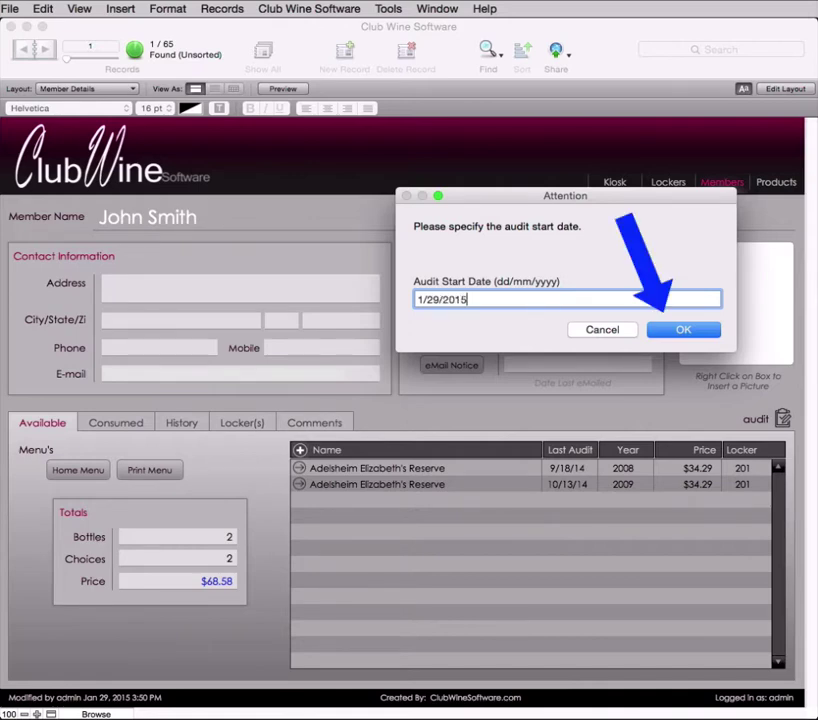
{"action": "key", "text": "Return"}
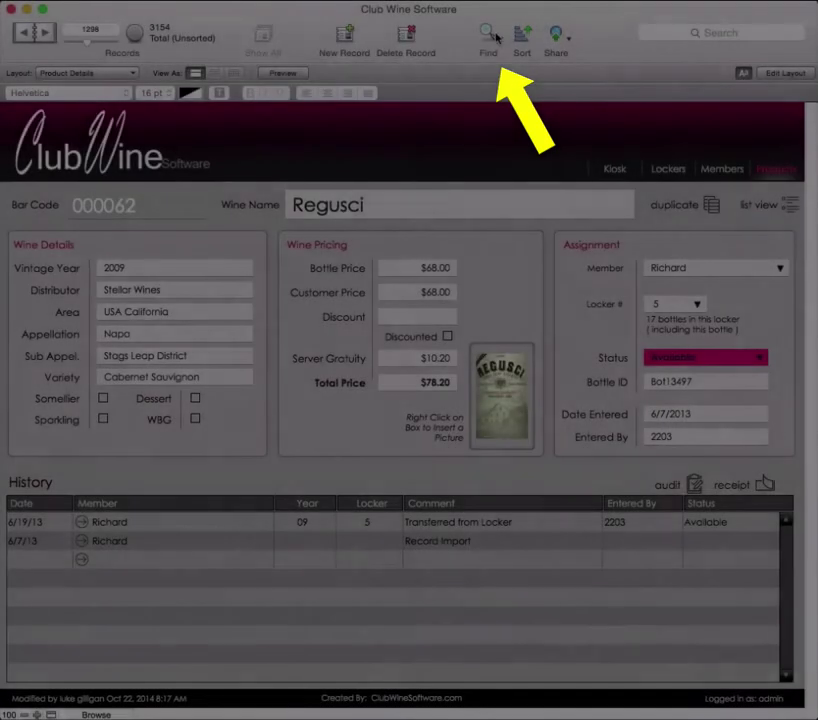
Step: Search products by wine name Adelsheim Elizabeth's Reserve, returning 24 of 3,154 records
{"action": "left_click", "coordinate": [495, 37]}
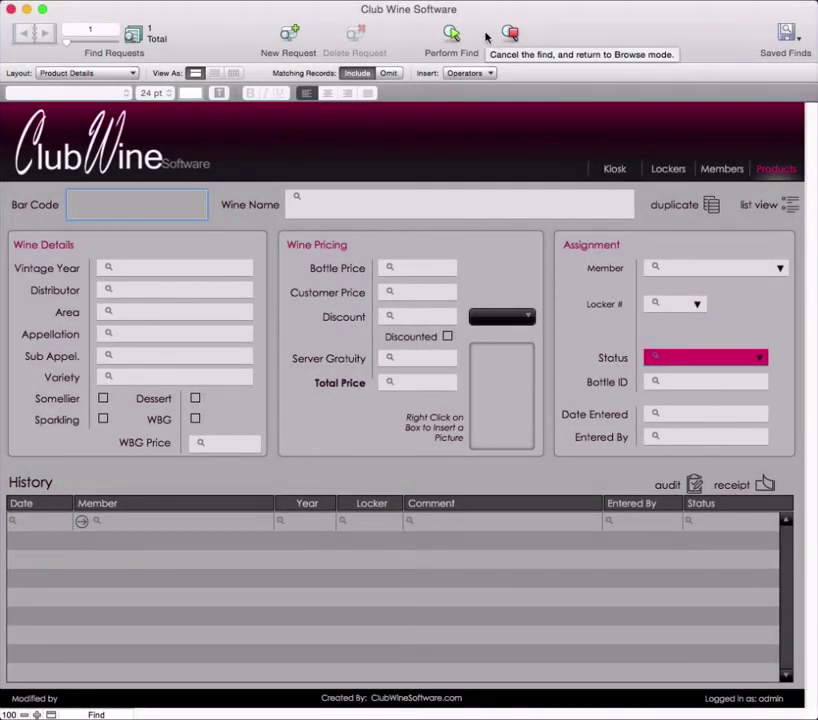
{"action": "left_click", "coordinate": [370, 203]}
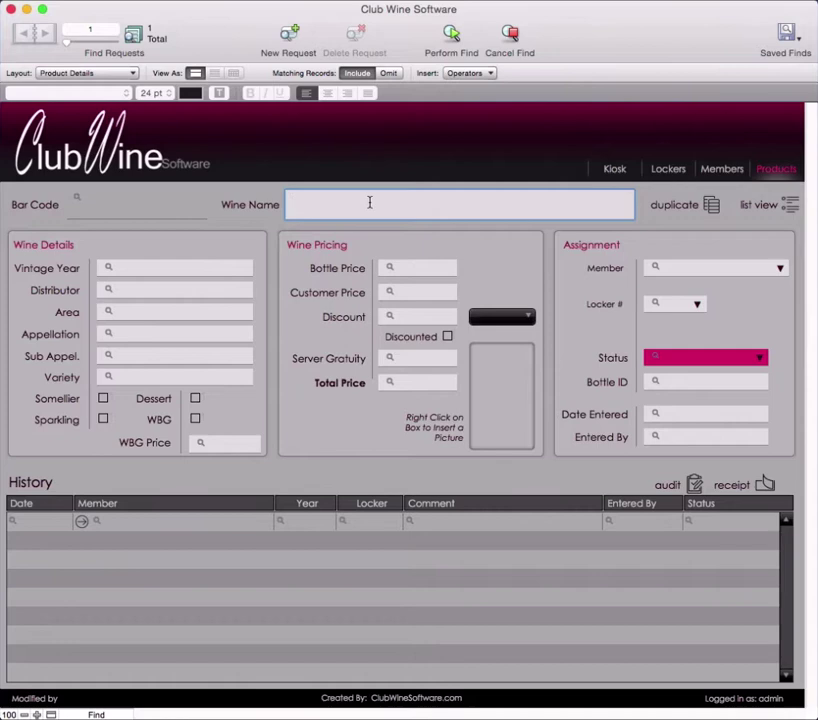
{"action": "type", "text": "adel"}
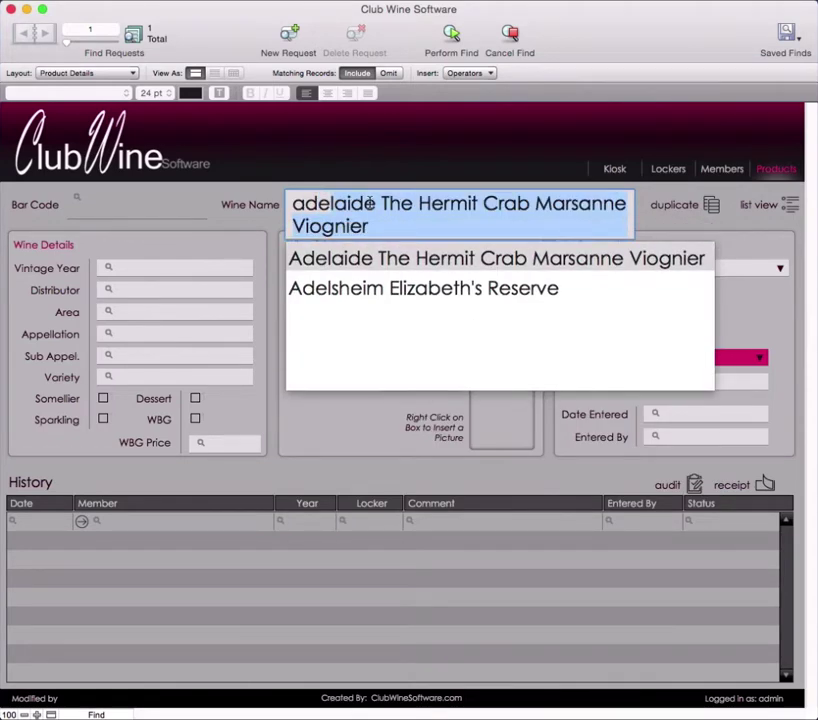
{"action": "type", "text": "sheim Elizabeth's Reserve"}
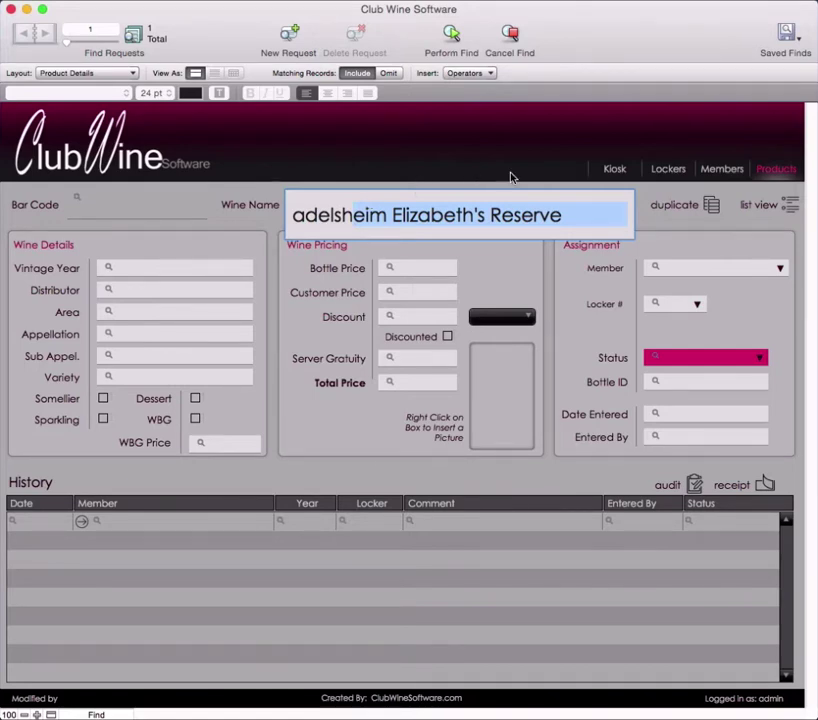
{"action": "left_click", "coordinate": [586, 222]}
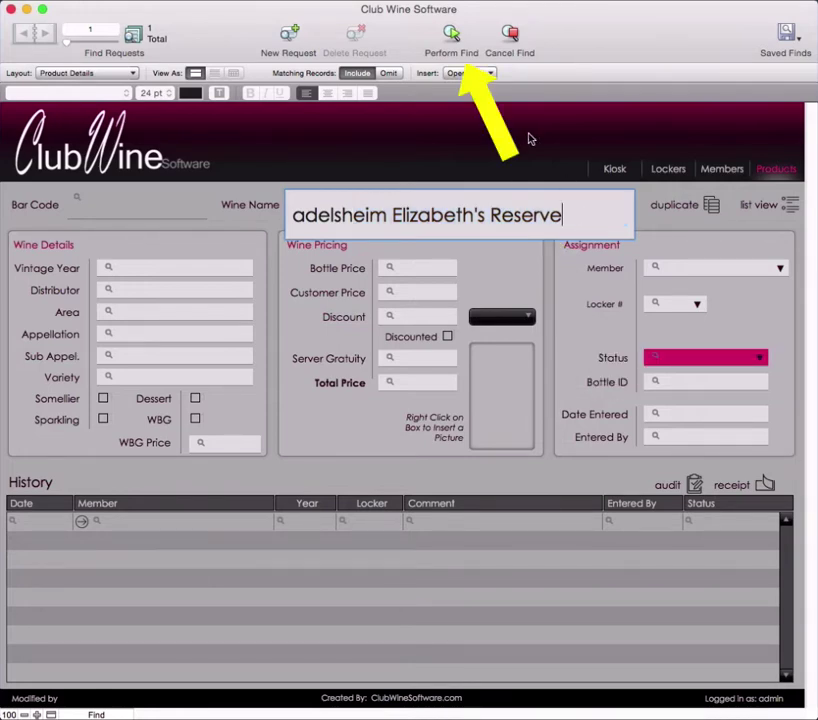
{"action": "left_click", "coordinate": [452, 36]}
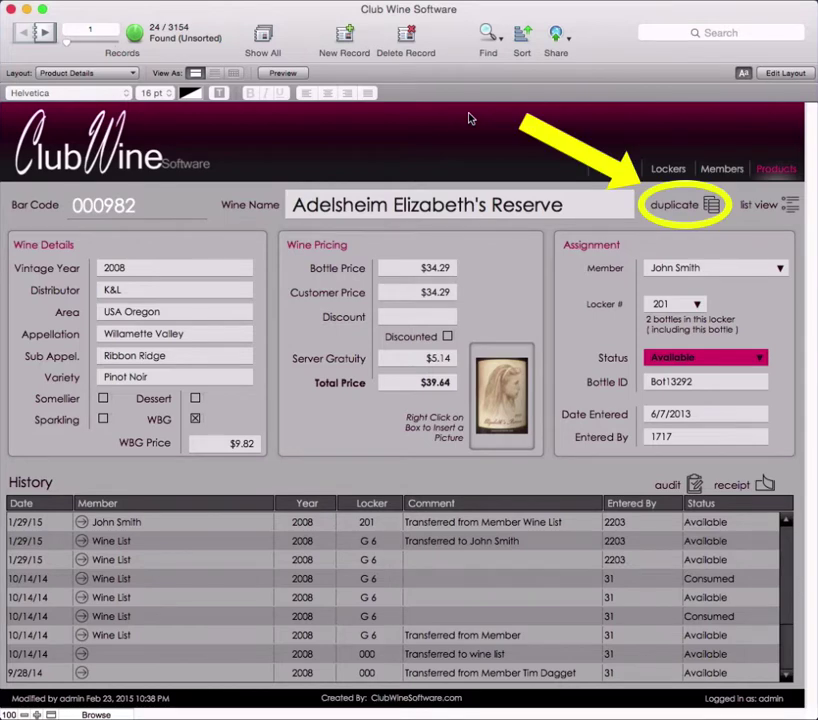
Step: Duplicate bottle Bot13292 into new record Bot16007, confirming and dismissing the messages
{"action": "left_click", "coordinate": [702, 204]}
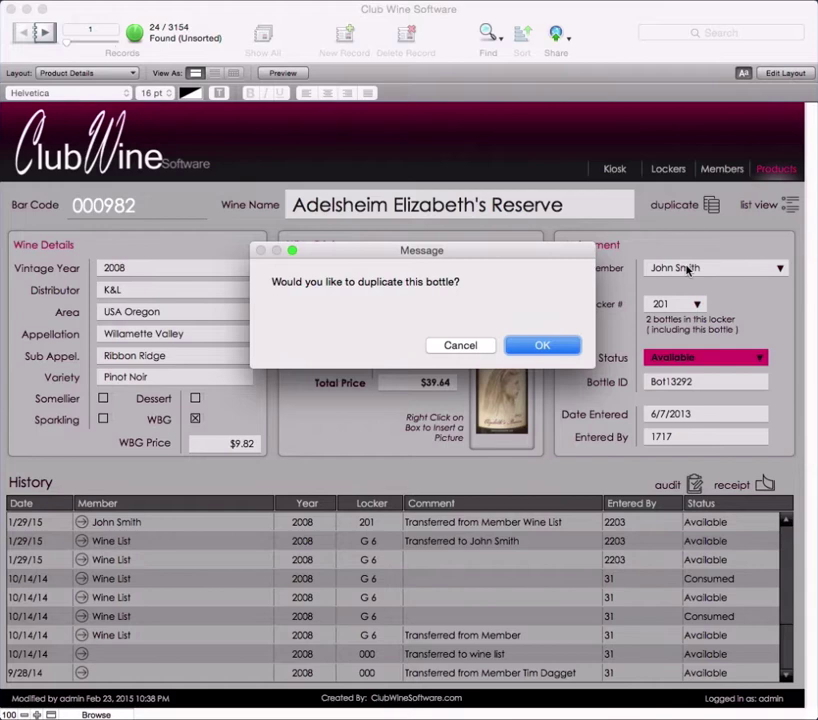
{"action": "left_click", "coordinate": [560, 347]}
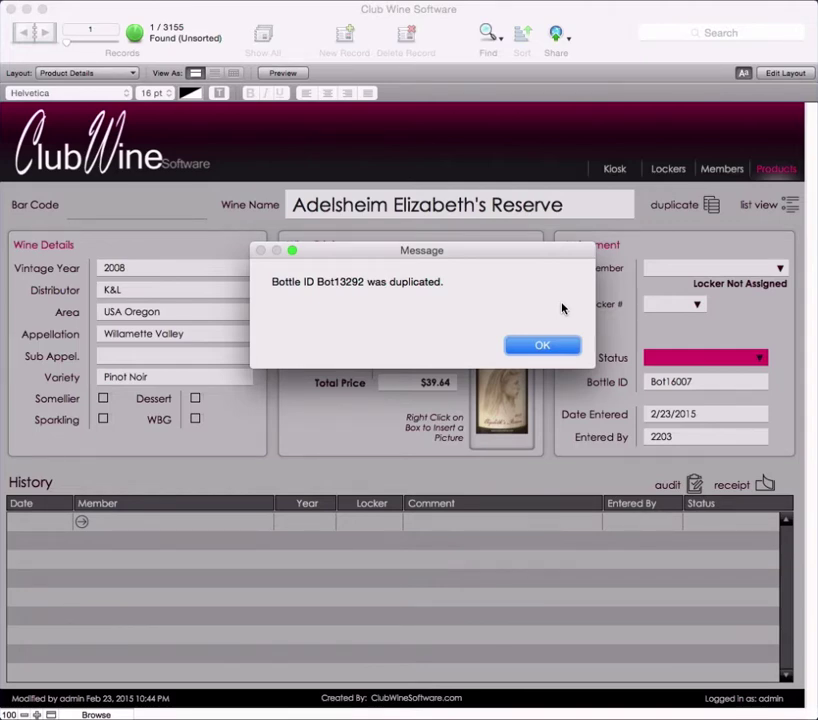
{"action": "left_click", "coordinate": [566, 350]}
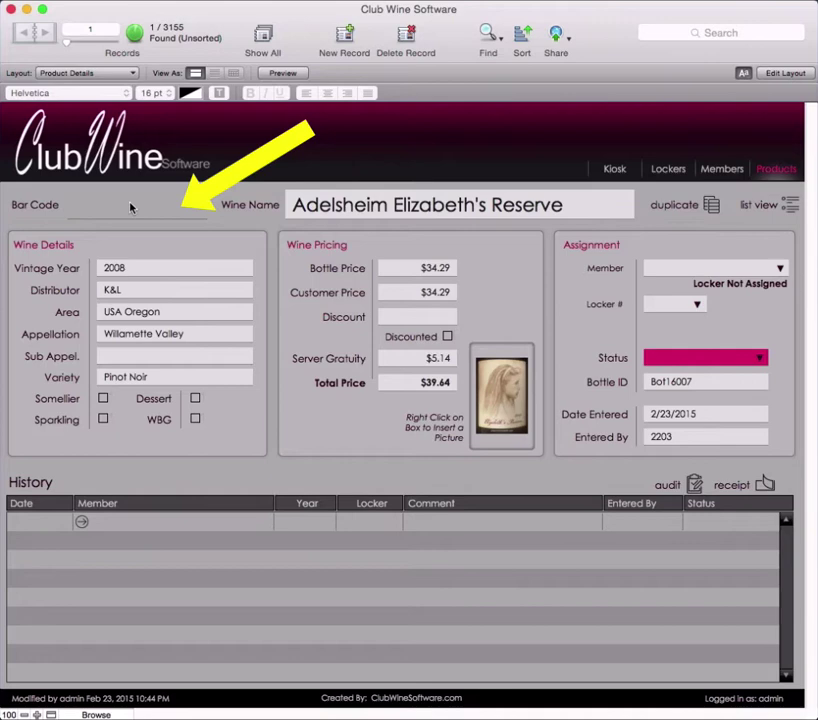
Step: Enter and commit bar code 003975 on the new Adelsheim Elizabeth's Reserve bottle
{"action": "left_click", "coordinate": [95, 210]}
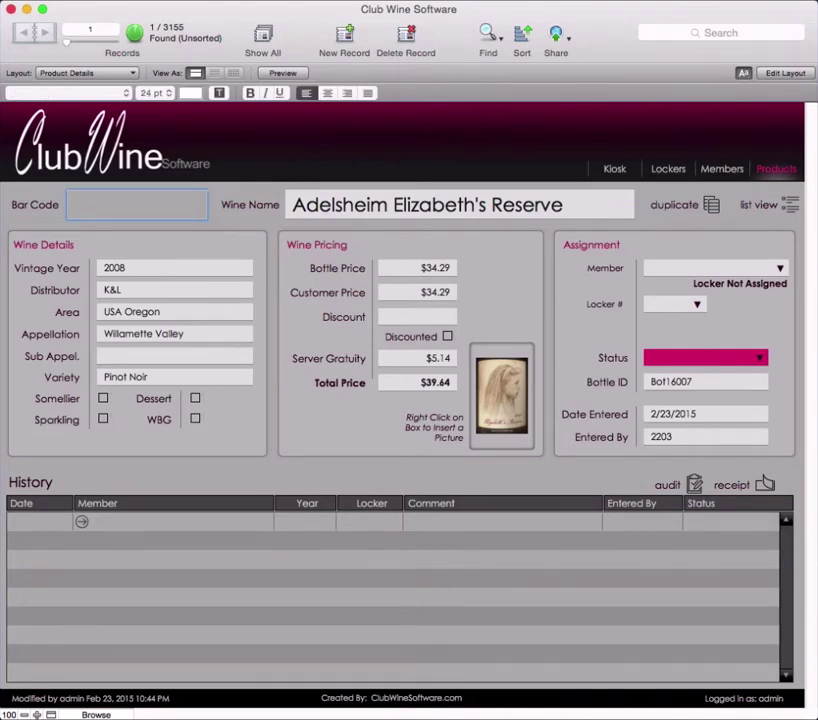
{"action": "type", "text": "003975"}
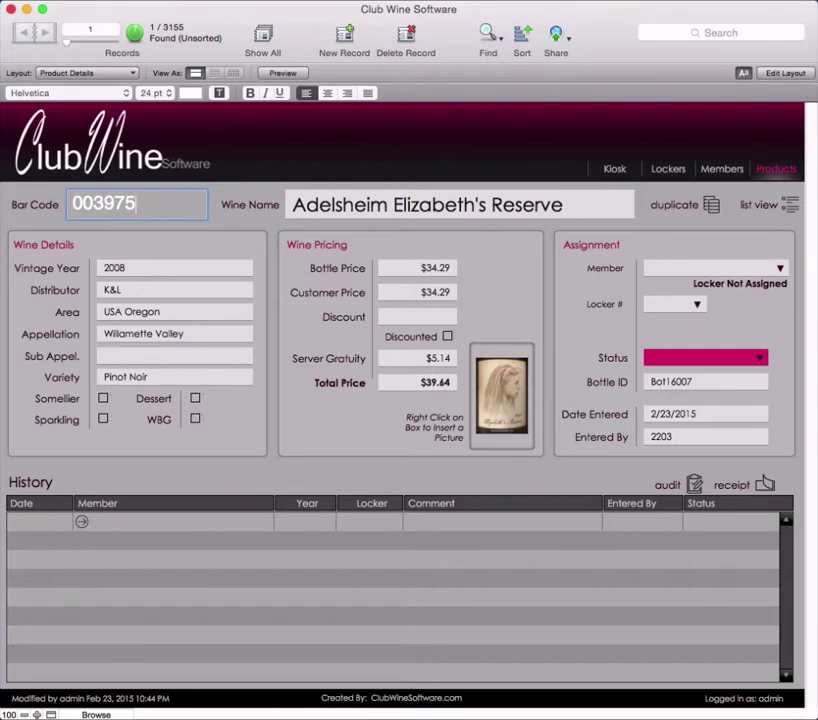
{"action": "left_click", "coordinate": [552, 263]}
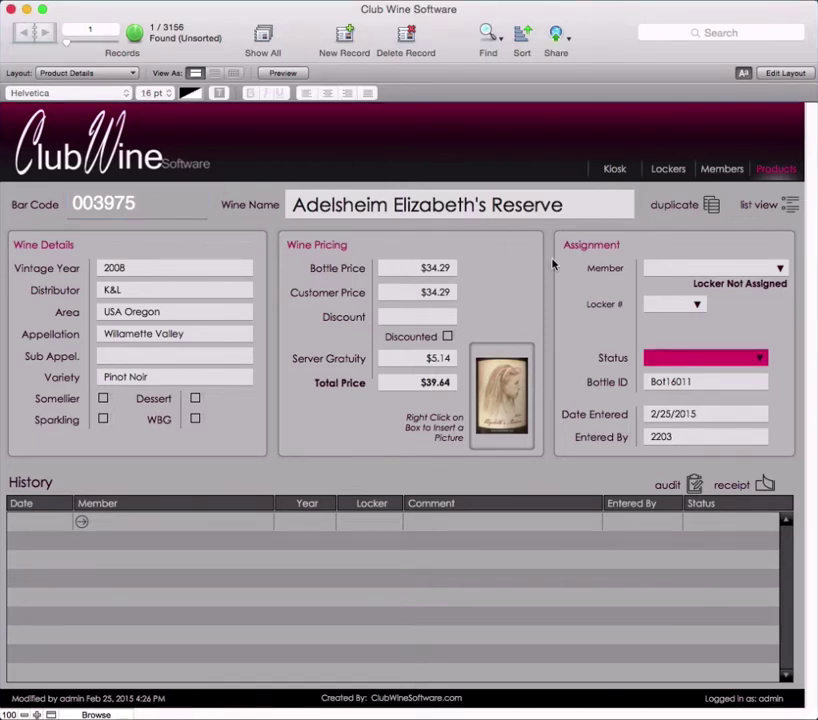
Step: Assign the new bottle to the chosen member and place it in locker 201
{"action": "left_click", "coordinate": [782, 270]}
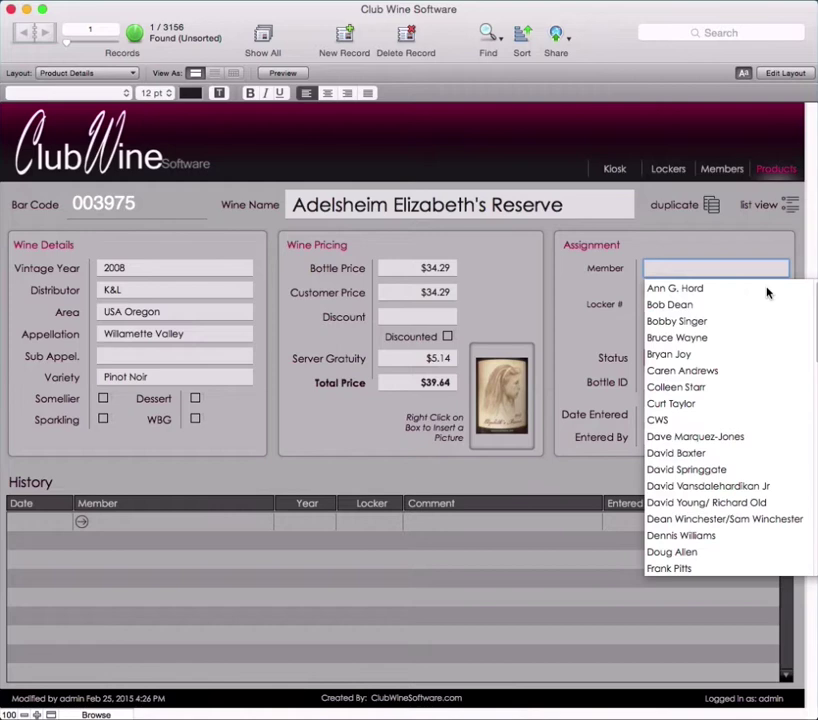
{"action": "key", "text": "Up"}
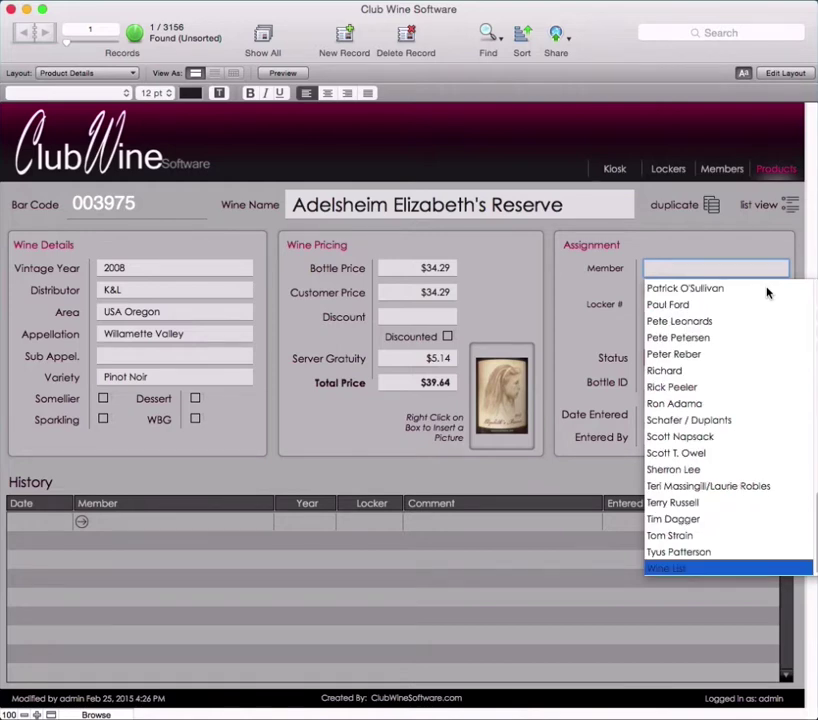
{"action": "type", "text": "john"}
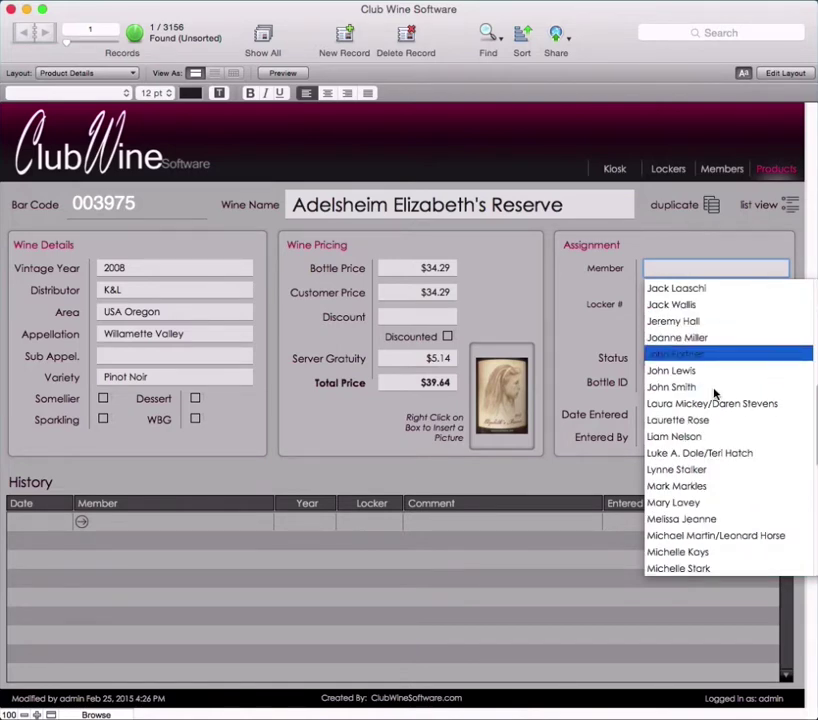
{"action": "left_click", "coordinate": [716, 388]}
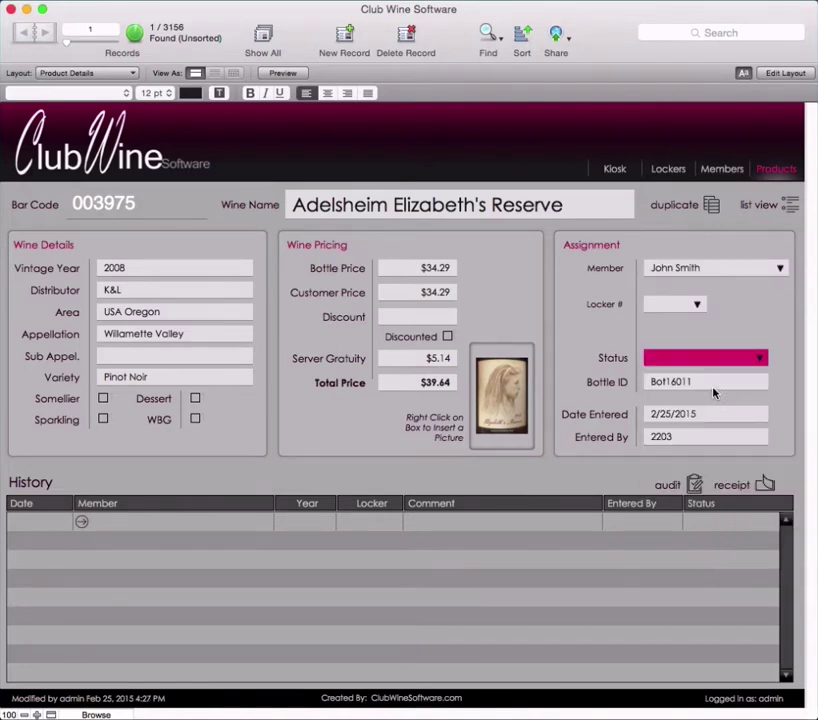
{"action": "left_click", "coordinate": [698, 306]}
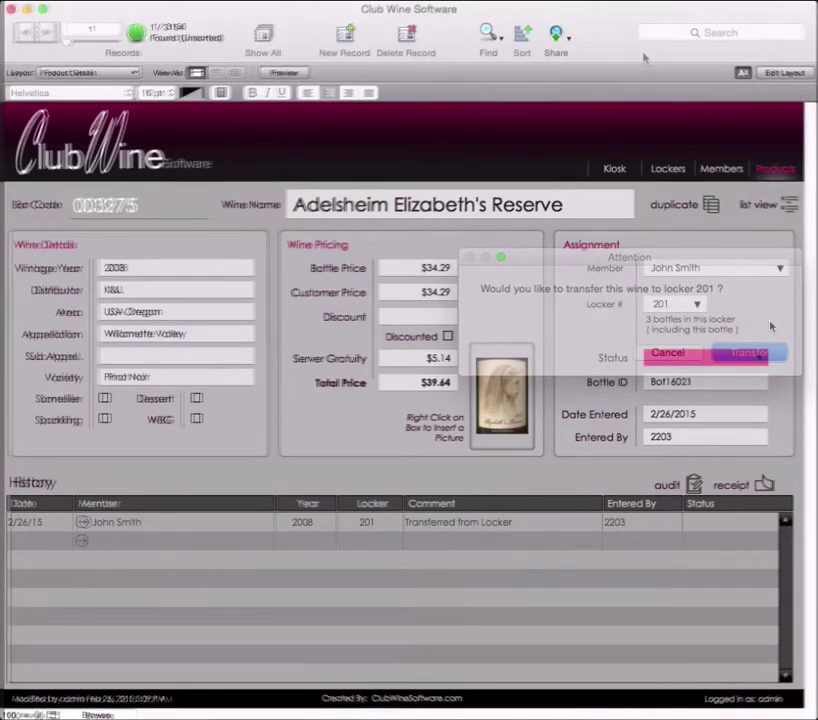
Step: Change the bottle's status to Available and confirm the Change Status dialog
{"action": "left_click", "coordinate": [763, 358]}
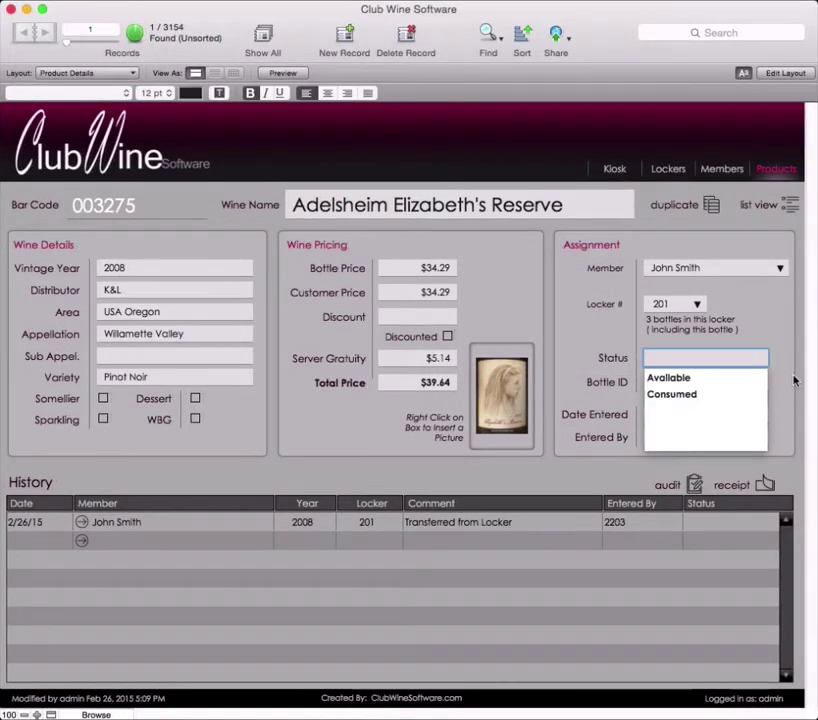
{"action": "left_click", "coordinate": [741, 380]}
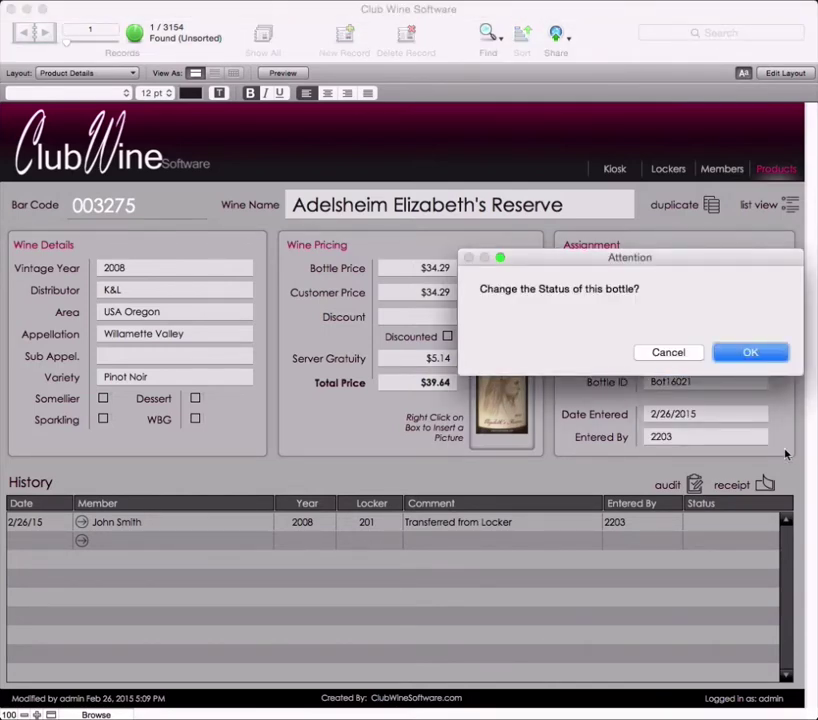
{"action": "key", "text": "Return"}
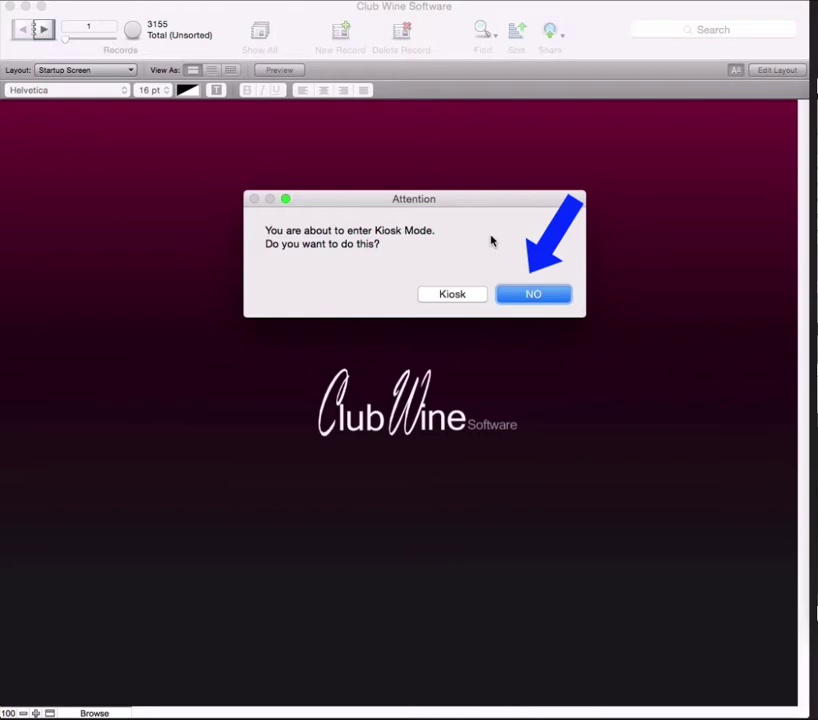
Step: Decline kiosk mode and create new blank bottle record Bot16032
{"action": "left_click", "coordinate": [510, 297]}
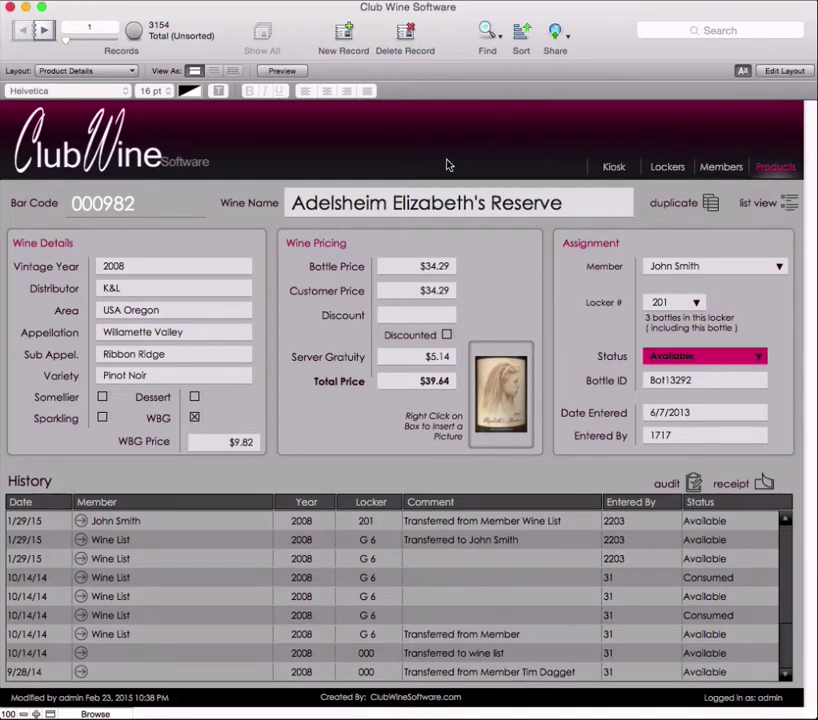
{"action": "left_click", "coordinate": [343, 38]}
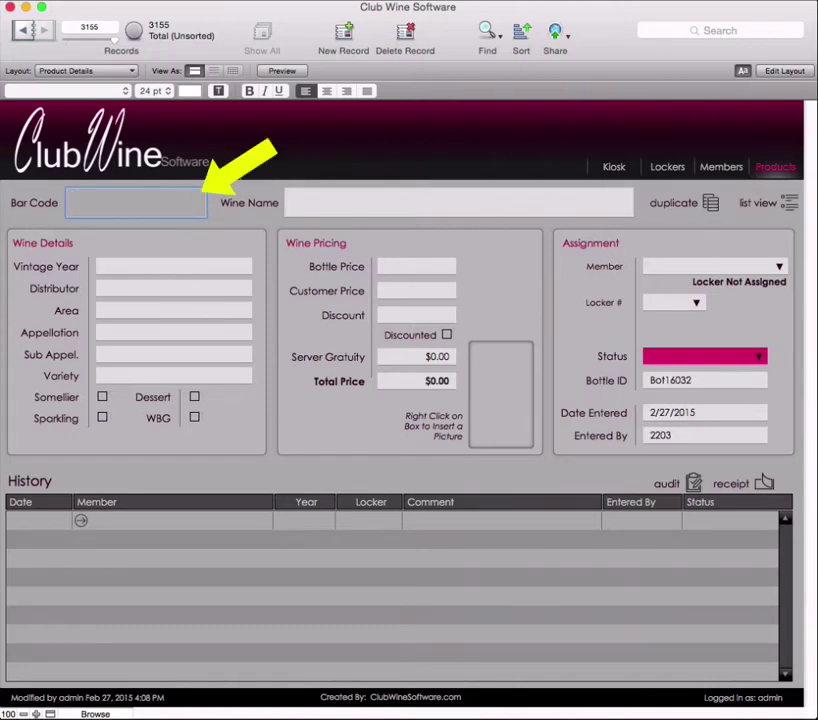
Step: Enter bar code 003276 and choose wine Adelsheim Elizabeth's Reserve from the suggestions
{"action": "type", "text": "003276"}
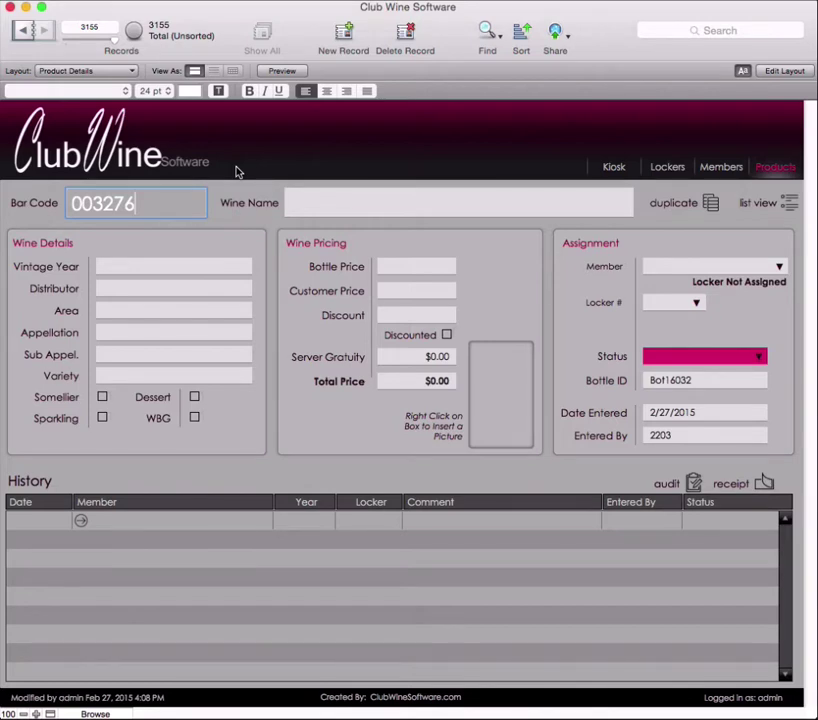
{"action": "left_click", "coordinate": [302, 202]}
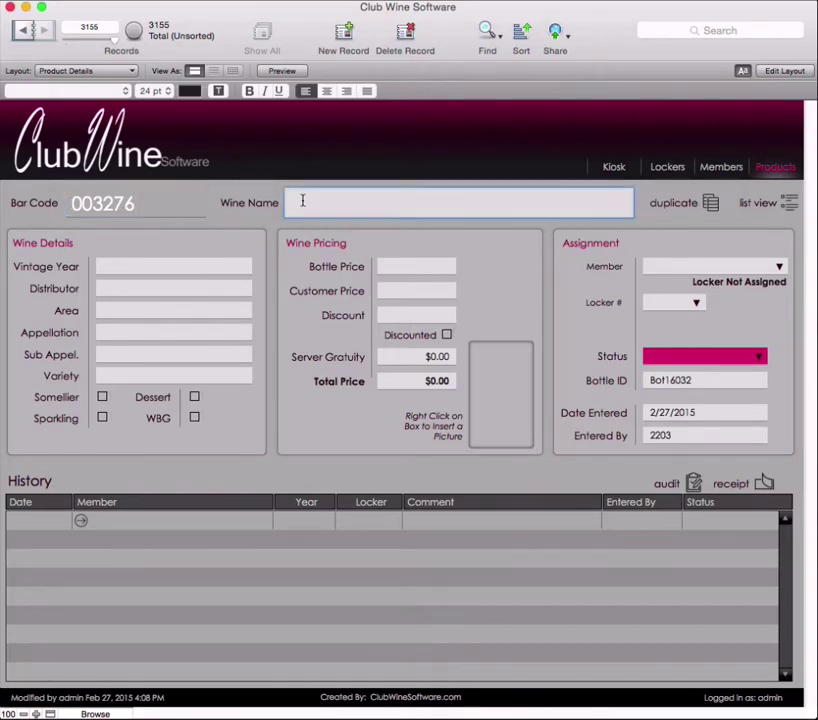
{"action": "type", "text": "A"}
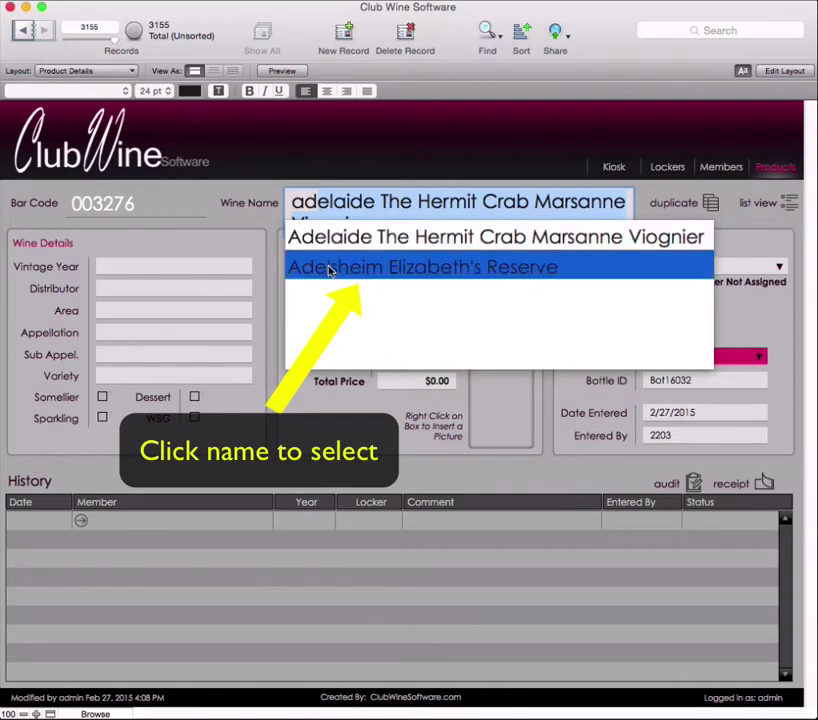
{"action": "left_click", "coordinate": [329, 269]}
Step: Enter vintage 2008 and distributor K&L
{"action": "type", "text": "2008"}
{"action": "left_click", "coordinate": [223, 288]}
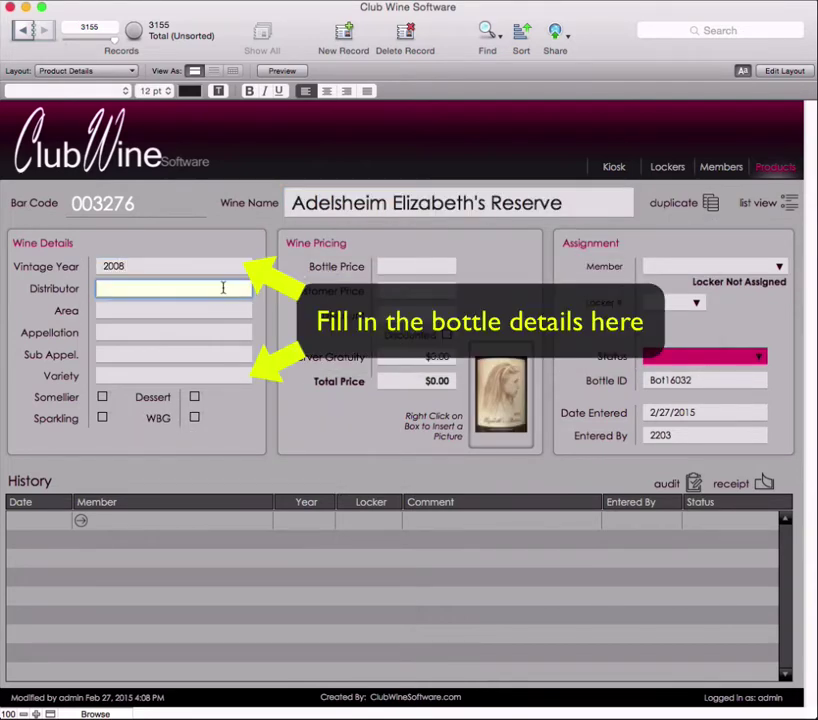
{"action": "type", "text": "K&L"}
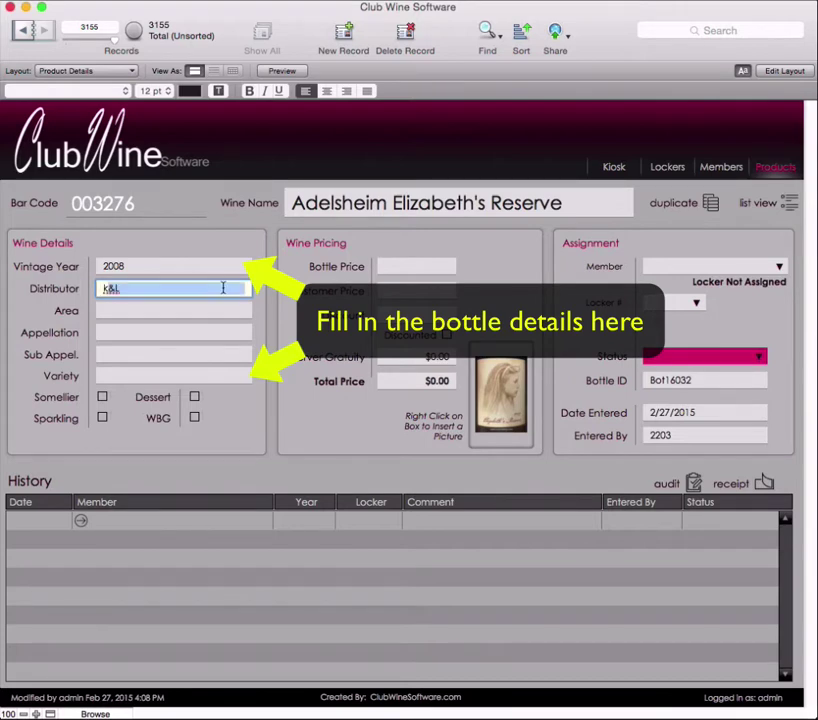
Step: Set area USA Oregon, appellation Willamette Valley, sub-appellation Chehalem Mountains, and variety Pinot Noir
{"action": "left_click", "coordinate": [186, 311]}
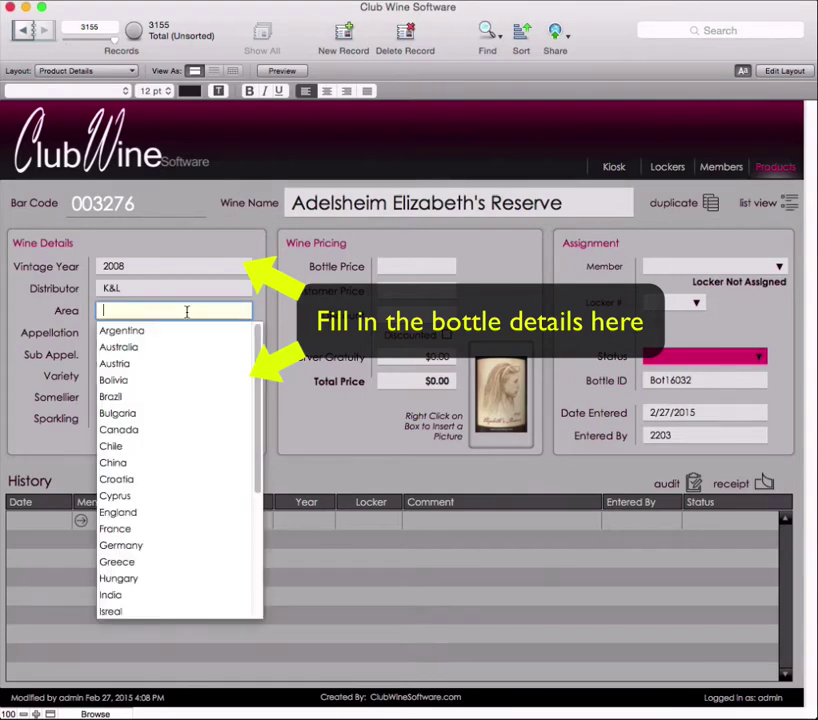
{"action": "type", "text": "usA All Other"}
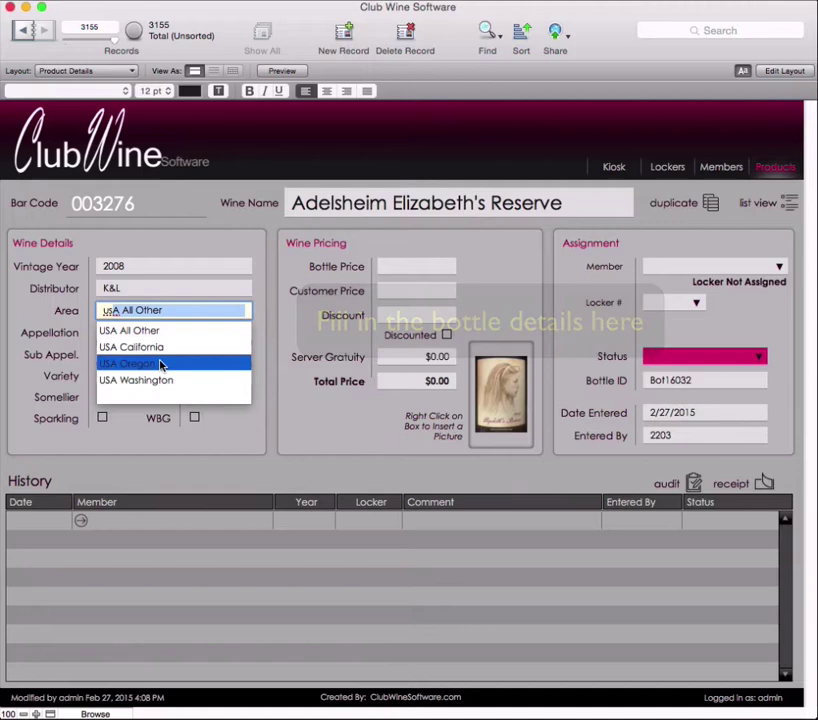
{"action": "left_click", "coordinate": [158, 364]}
{"action": "left_click", "coordinate": [156, 435]}
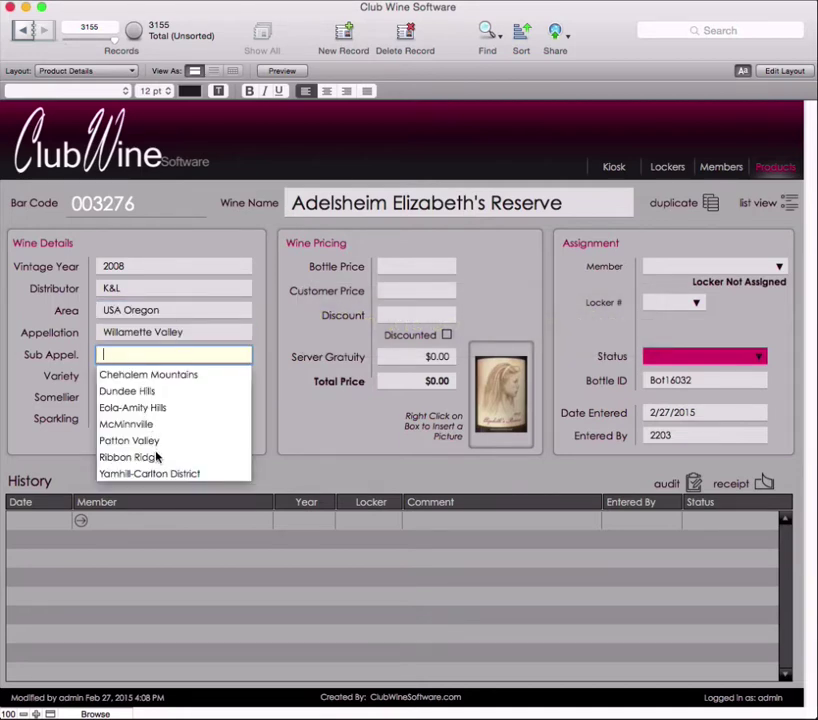
{"action": "left_click", "coordinate": [145, 375]}
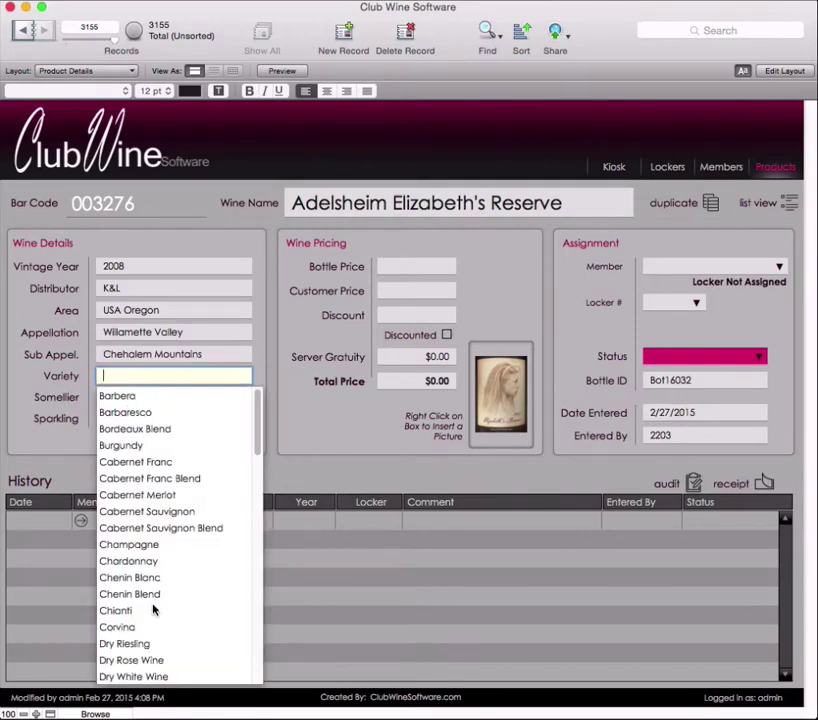
{"action": "type", "text": "petite Petit"}
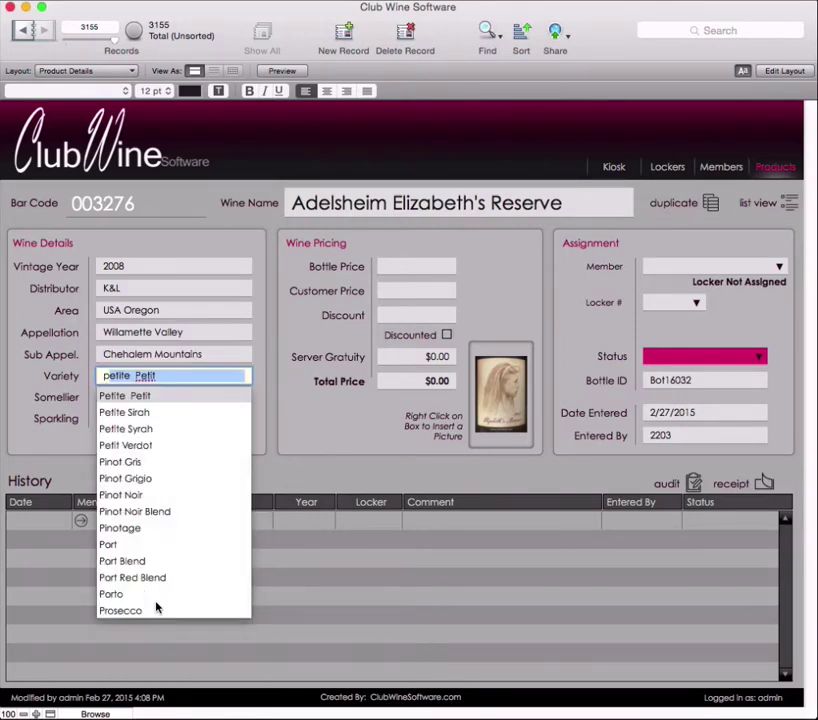
{"action": "left_click", "coordinate": [141, 494]}
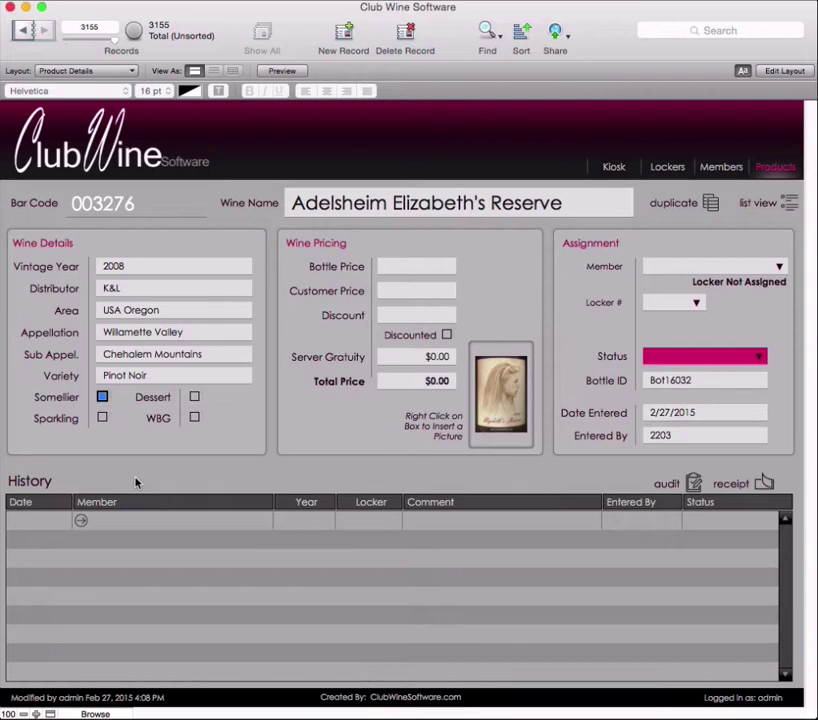
Step: Mark the bottle as WBG and enter a bottle price of $34.29
{"action": "left_click", "coordinate": [136, 483]}
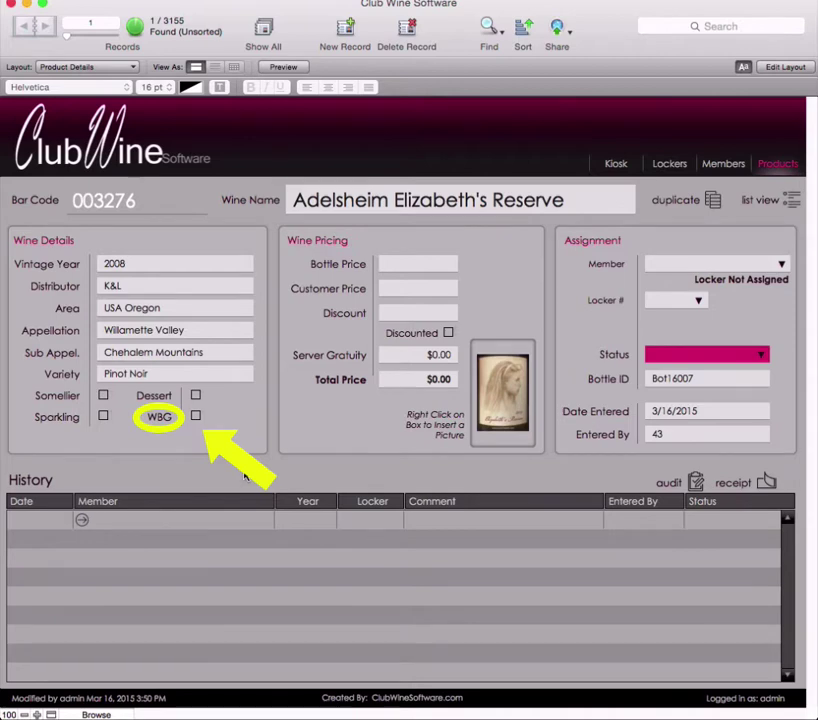
{"action": "left_click", "coordinate": [195, 417]}
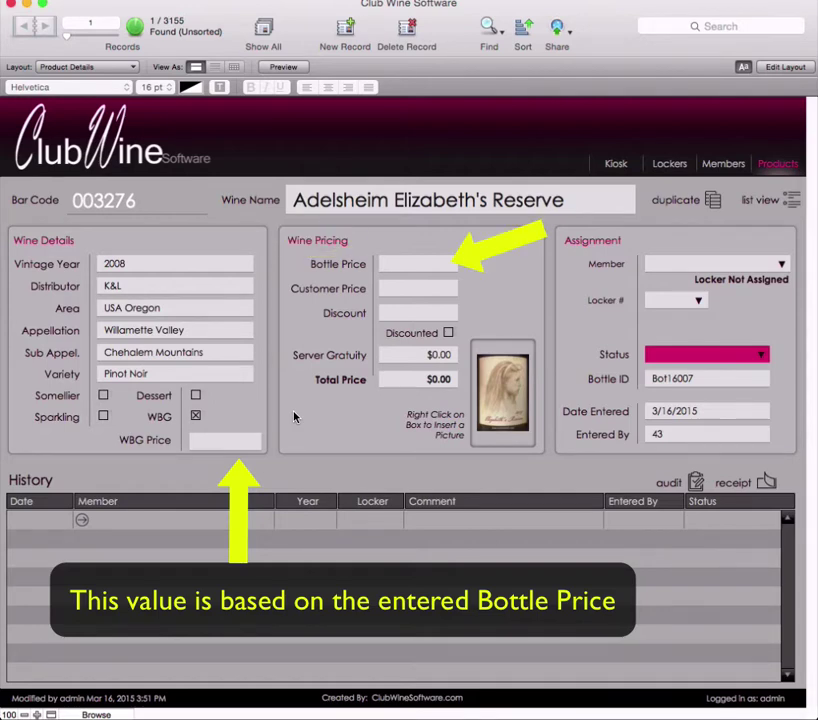
{"action": "left_click", "coordinate": [443, 265]}
{"action": "type", "text": "34.99"}
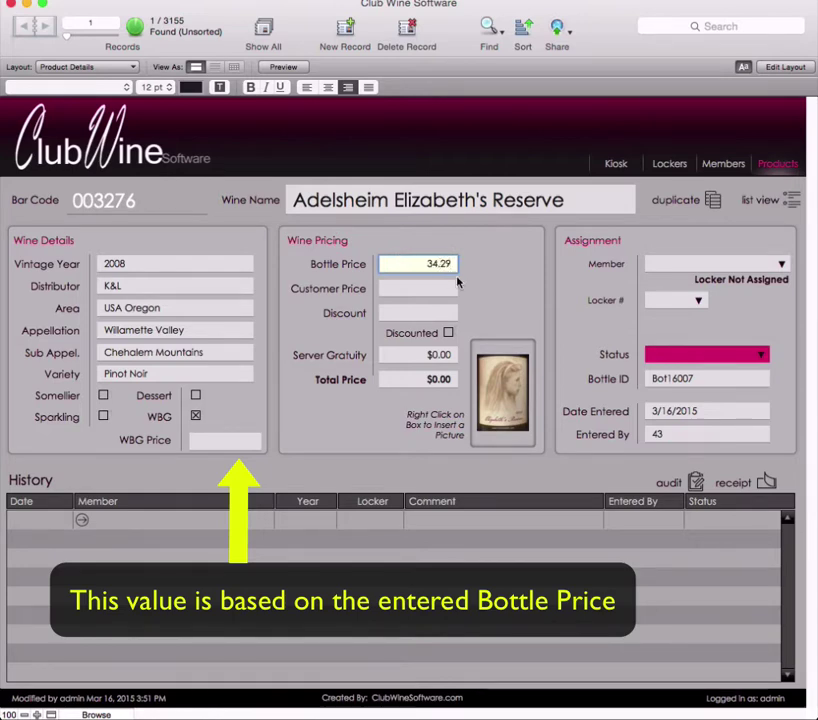
{"action": "left_click", "coordinate": [511, 293]}
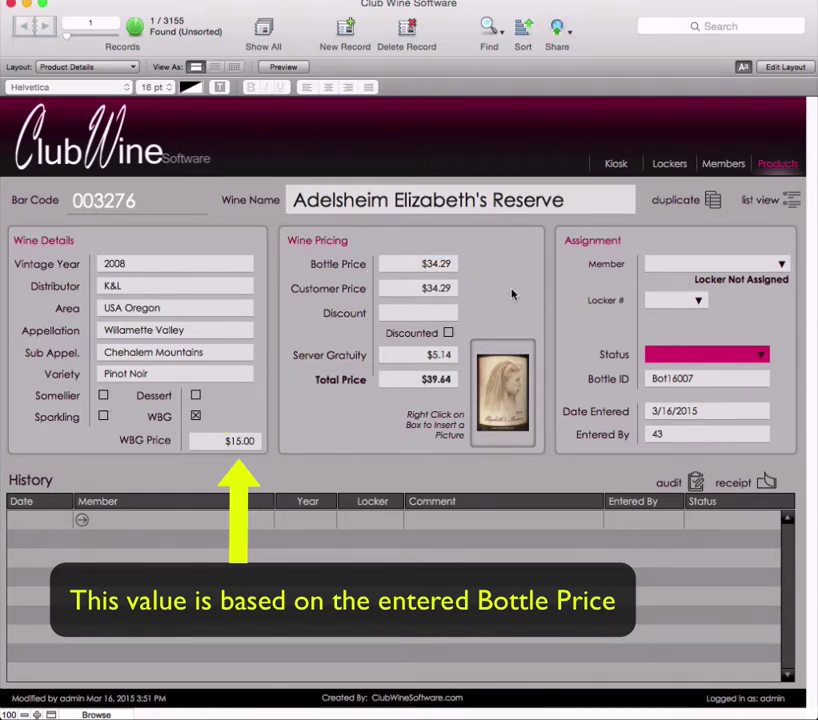
Step: Apply a 25% percentage discount, bringing the total to $29.86
{"action": "left_click", "coordinate": [448, 333]}
{"action": "left_click", "coordinate": [520, 313]}
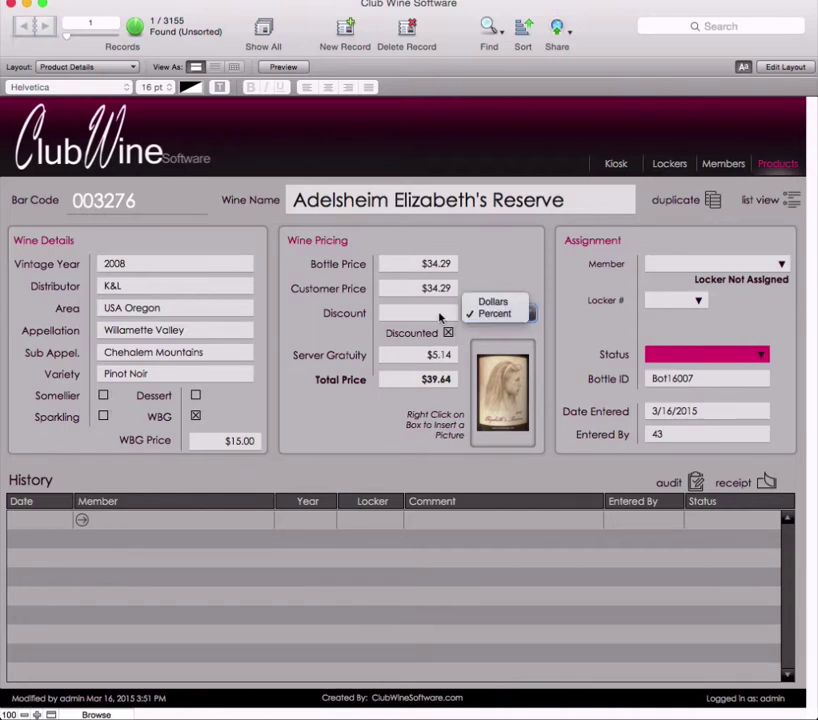
{"action": "left_click", "coordinate": [495, 314]}
{"action": "left_click", "coordinate": [430, 313]}
{"action": "type", "text": ".25"}
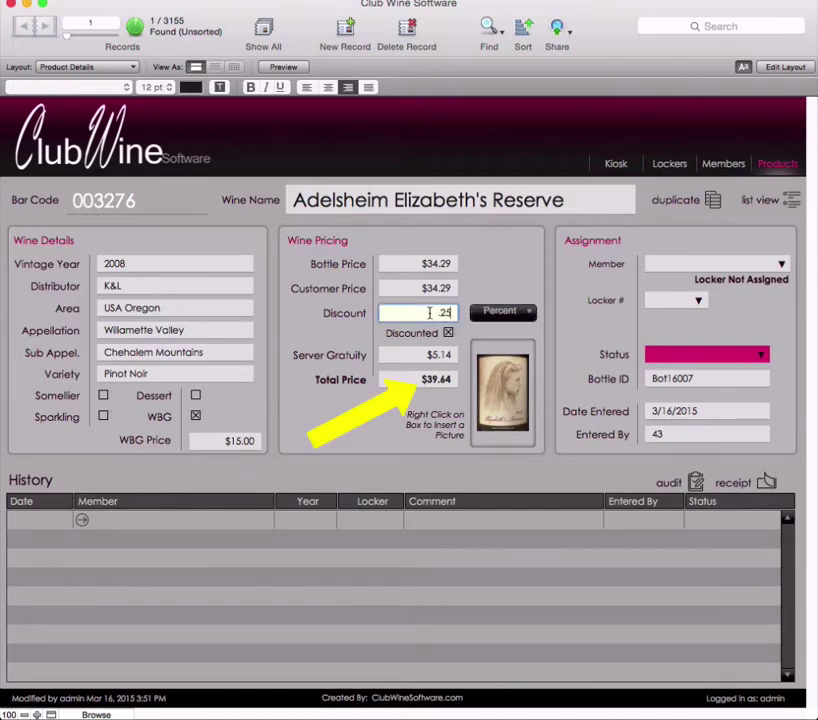
{"action": "left_click", "coordinate": [476, 280]}
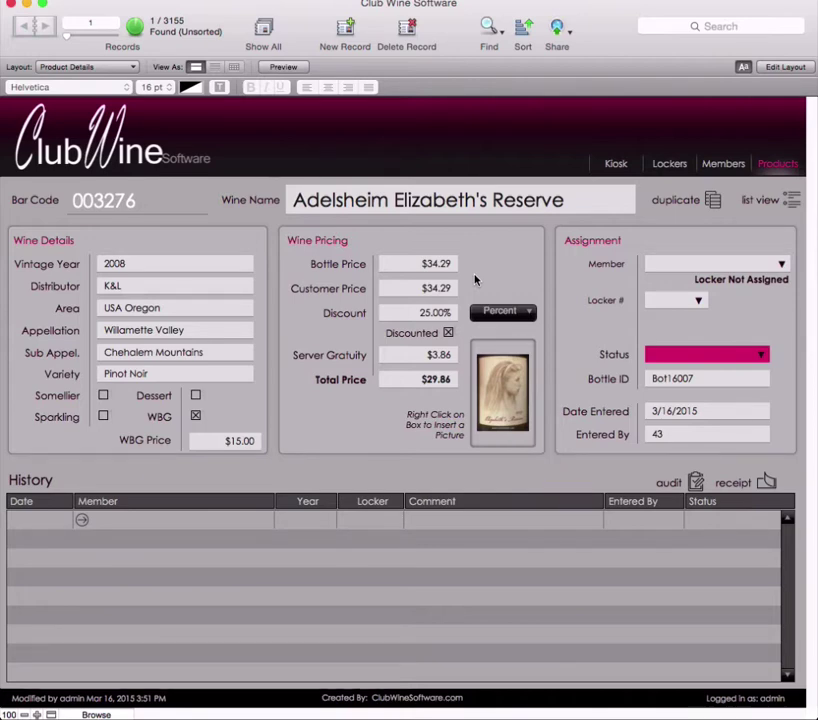
Step: Assign the bottle to its club member, jumping to names starting with J in the Member list
{"action": "left_click", "coordinate": [783, 266]}
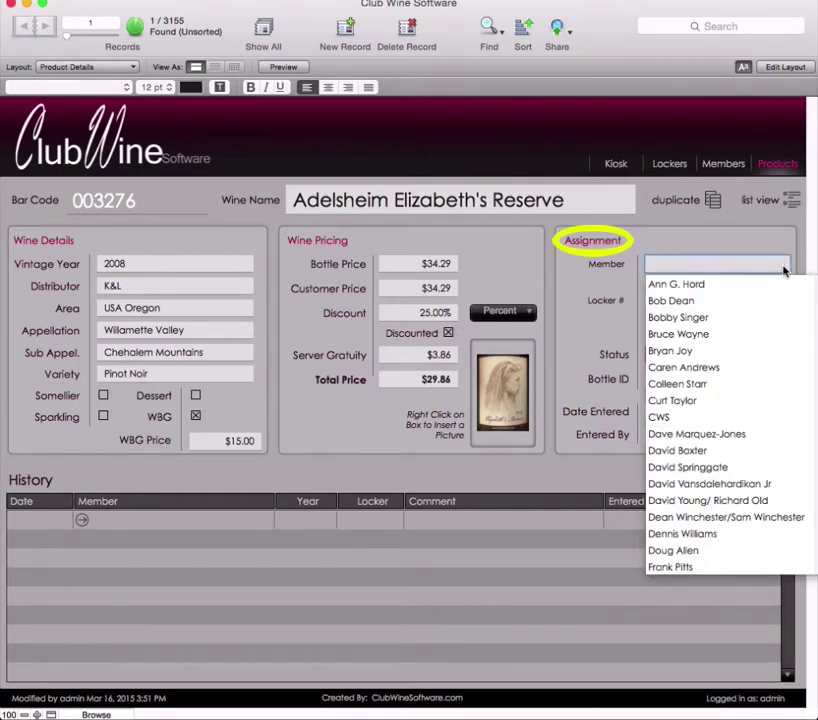
{"action": "key", "text": "Up"}
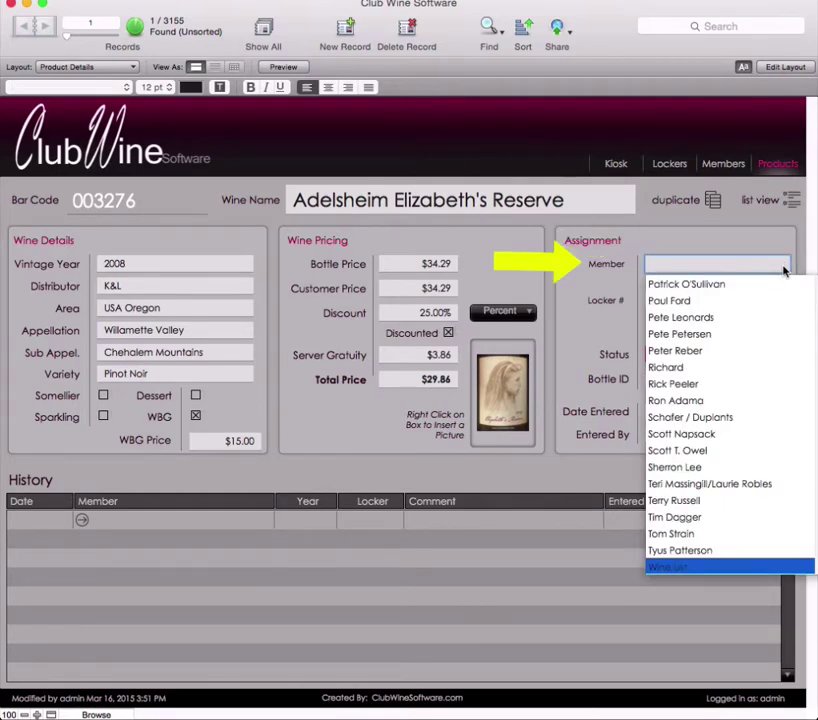
{"action": "key", "text": "j"}
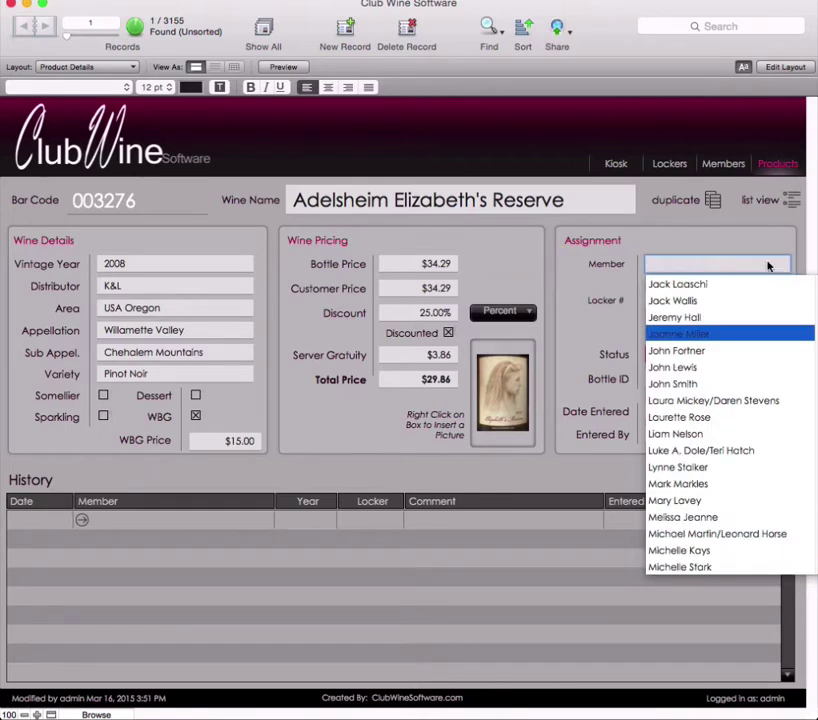
{"action": "key", "text": "Escape"}
{"action": "key", "text": "Return"}
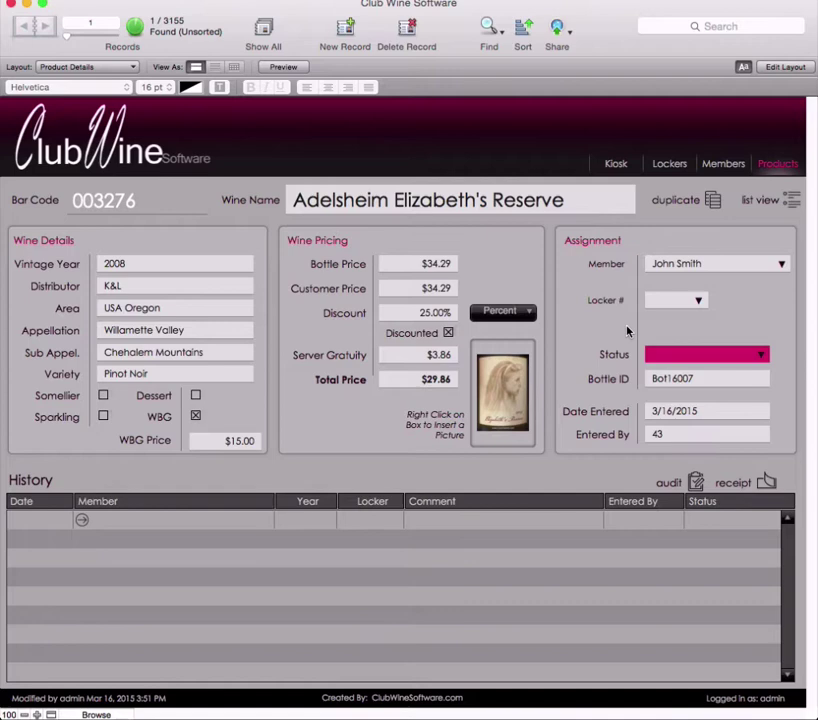
{"action": "left_click", "coordinate": [699, 300]}
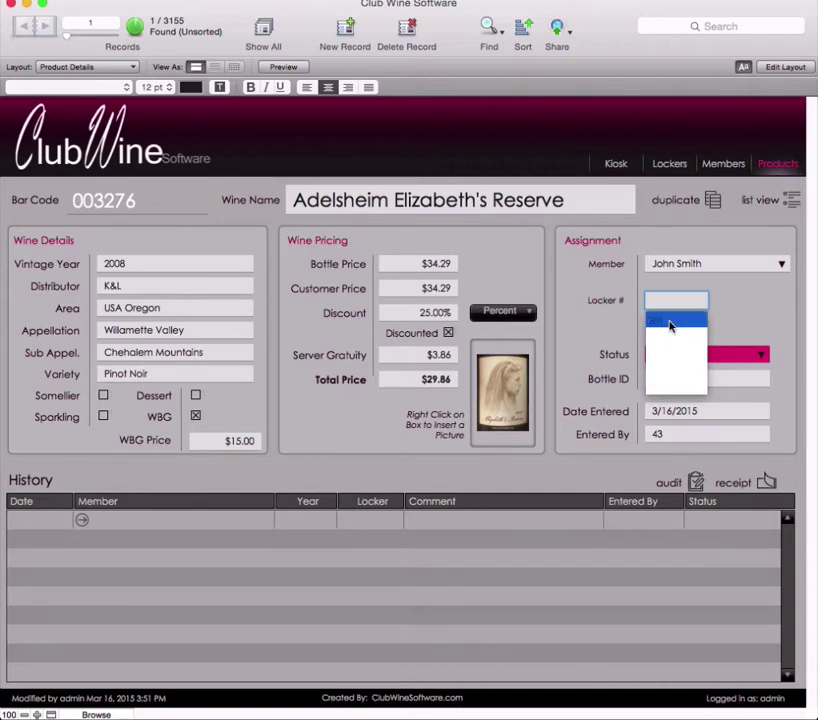
Step: Transfer the bottle into locker 201, authorising it with your user number
{"action": "left_click", "coordinate": [670, 325]}
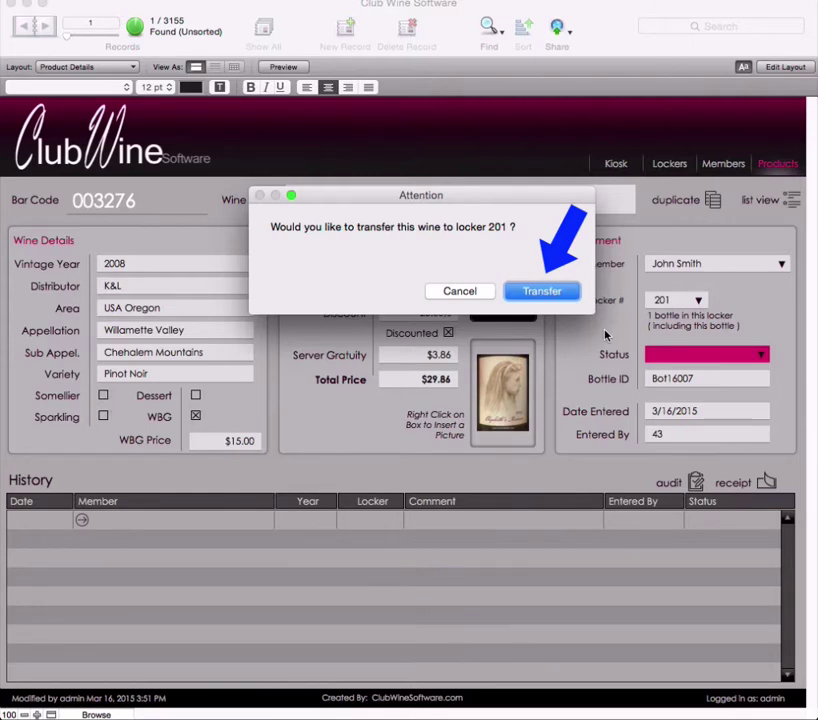
{"action": "left_click", "coordinate": [566, 292]}
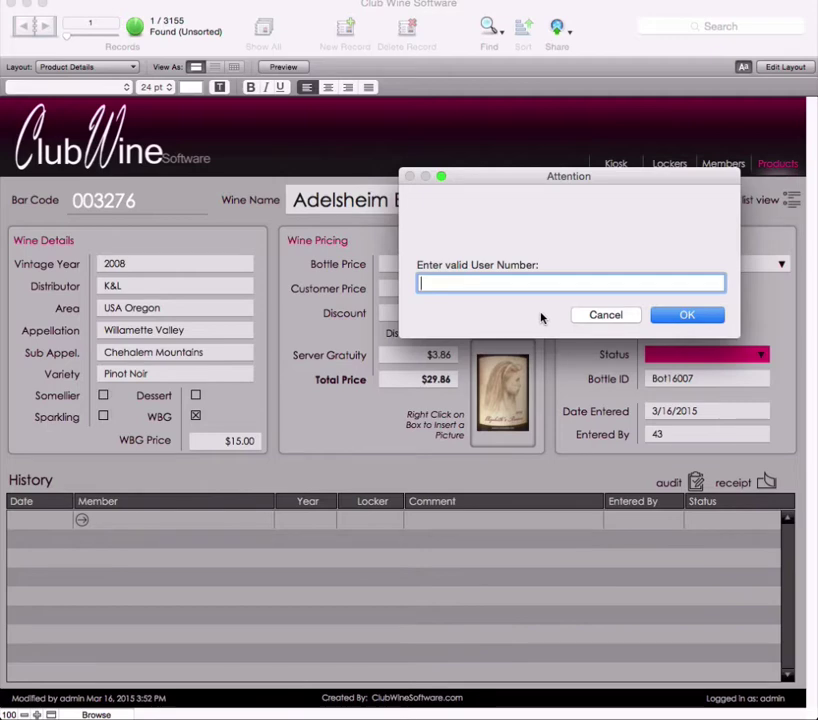
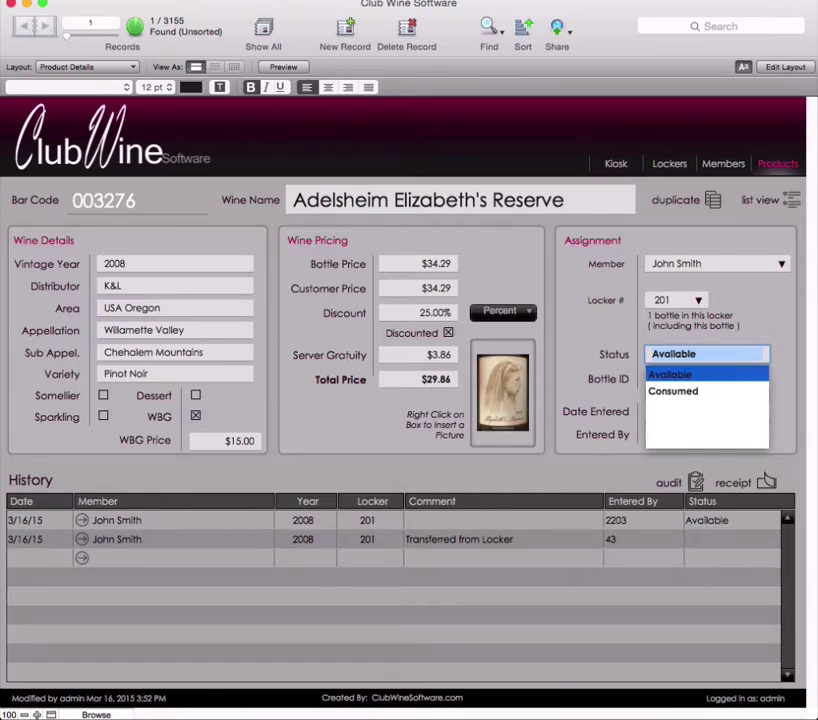
Step: Confirm Available as the bottle status and accept the status-change prompt
{"action": "key", "text": "Return"}
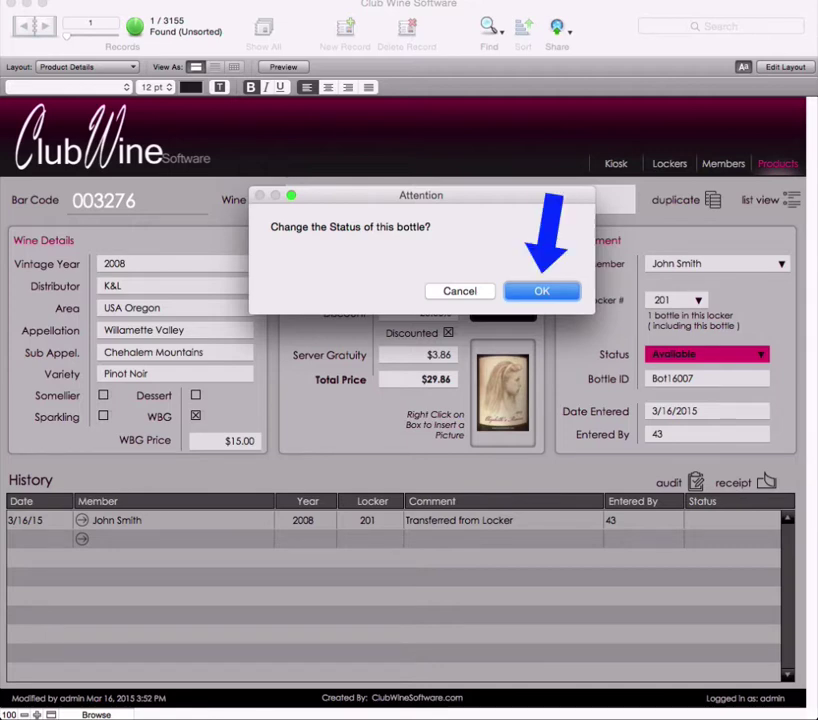
{"action": "key", "text": "Return"}
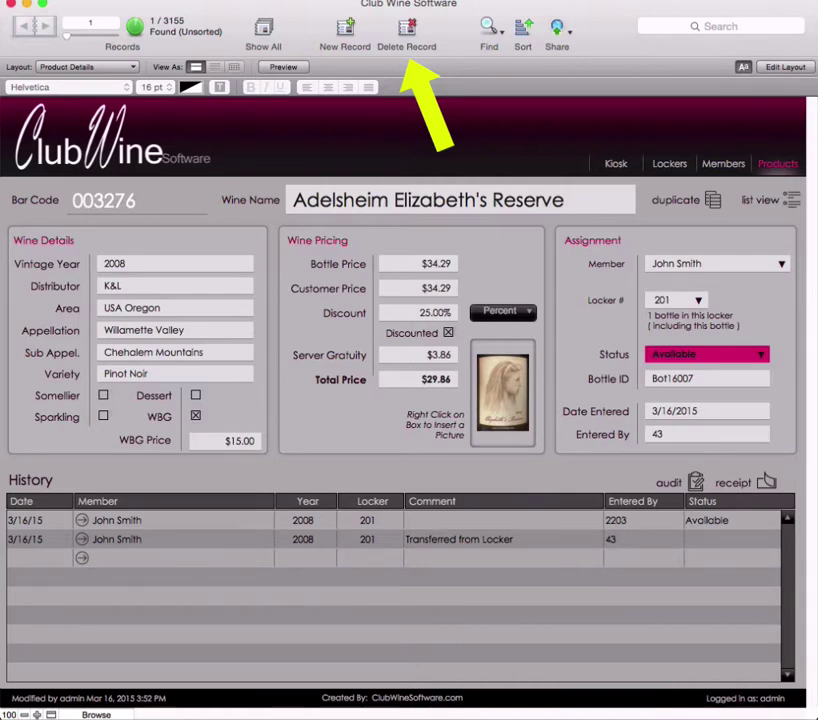
{"action": "left_click", "coordinate": [707, 354]}
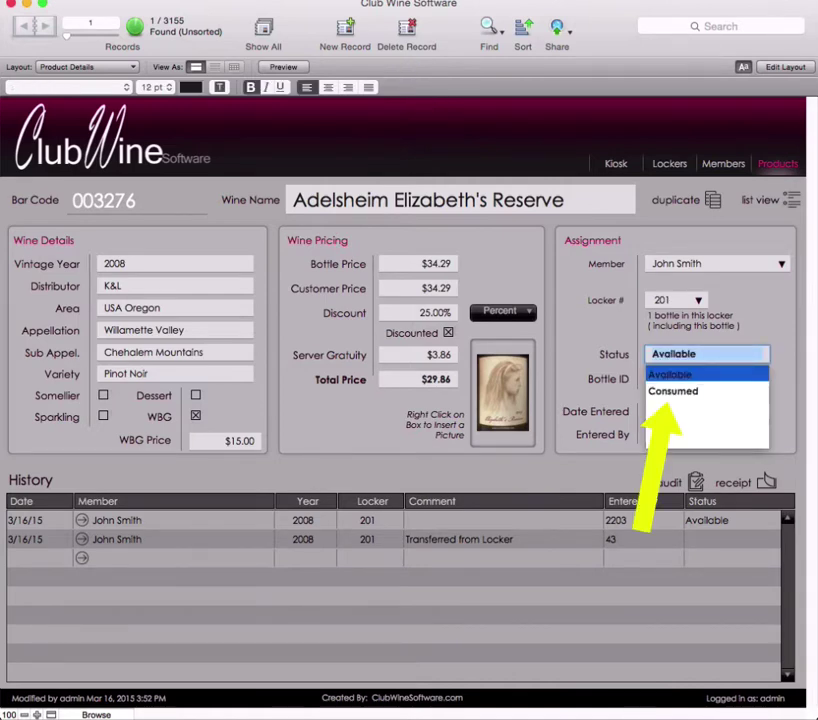